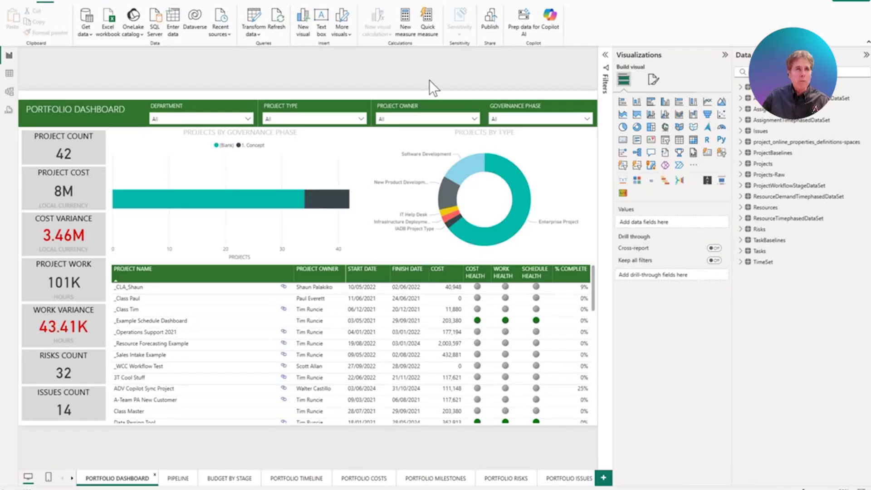
- Connect to PO_Lakehouse from the OneLake catalog and load the project_online_properties_definitions-spaces table
{"action": "left_click", "coordinate": [138, 37]}
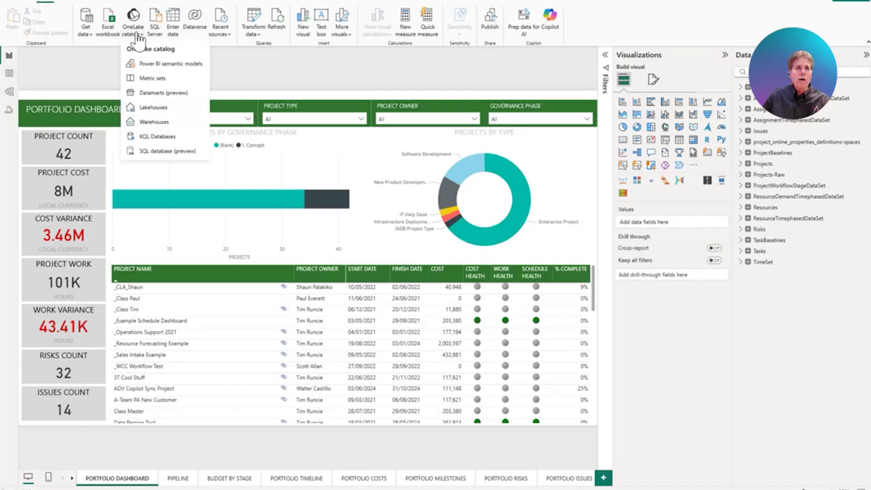
{"action": "left_click", "coordinate": [154, 109]}
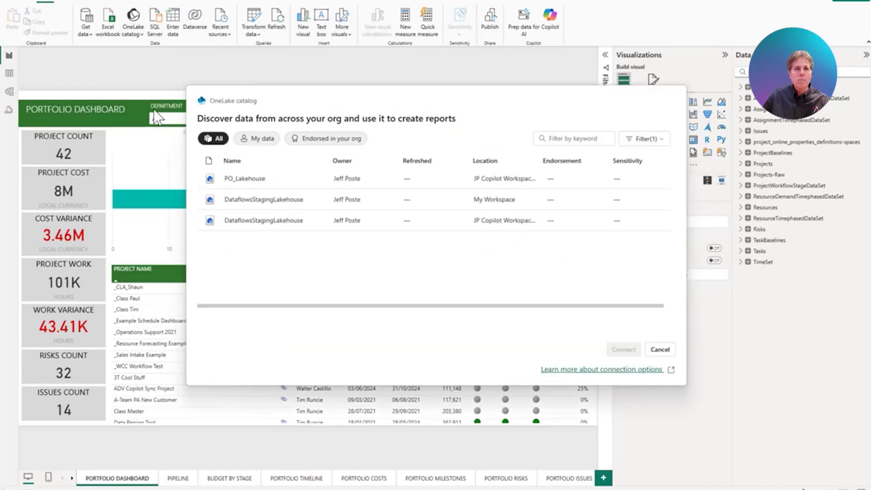
{"action": "left_click", "coordinate": [246, 181]}
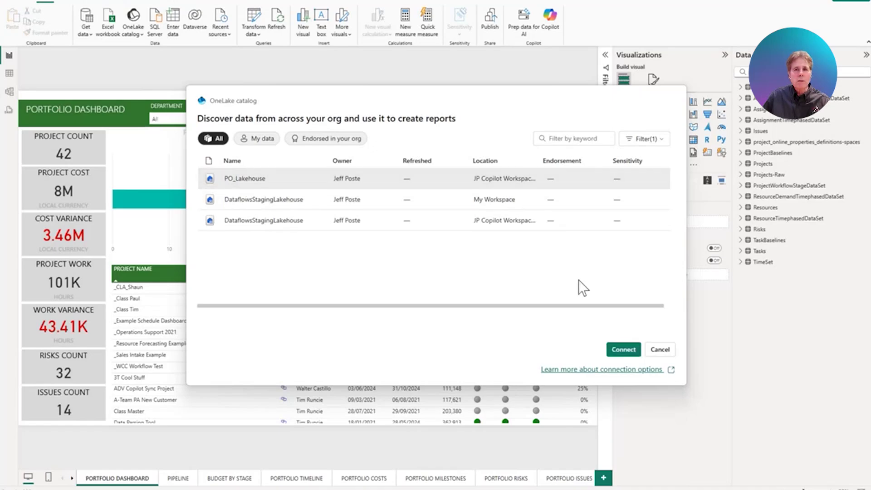
{"action": "left_click", "coordinate": [624, 350]}
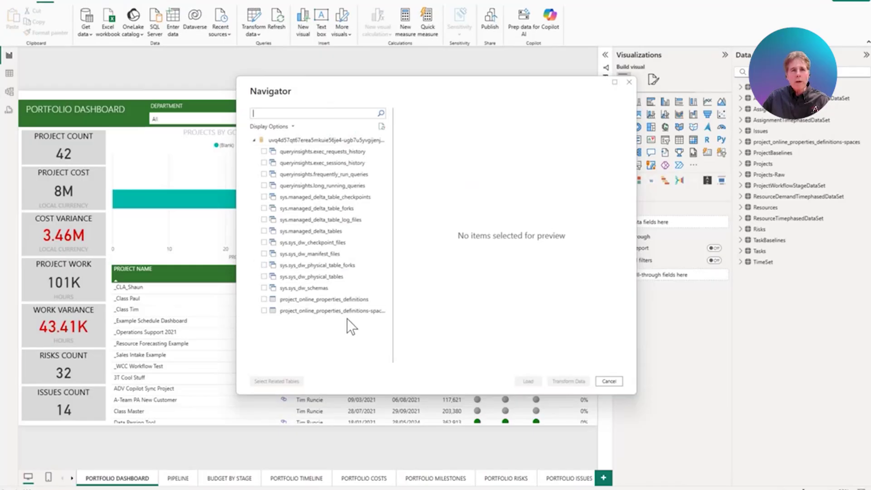
{"action": "left_click", "coordinate": [264, 310]}
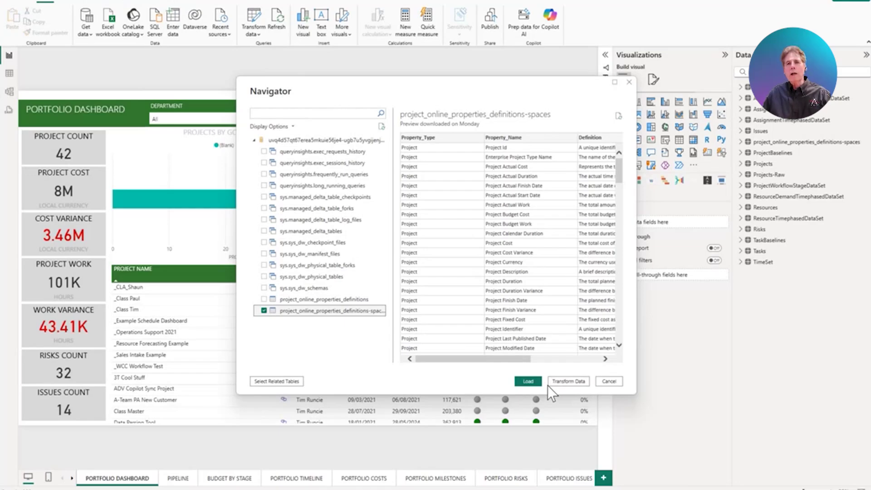
{"action": "left_click", "coordinate": [608, 382]}
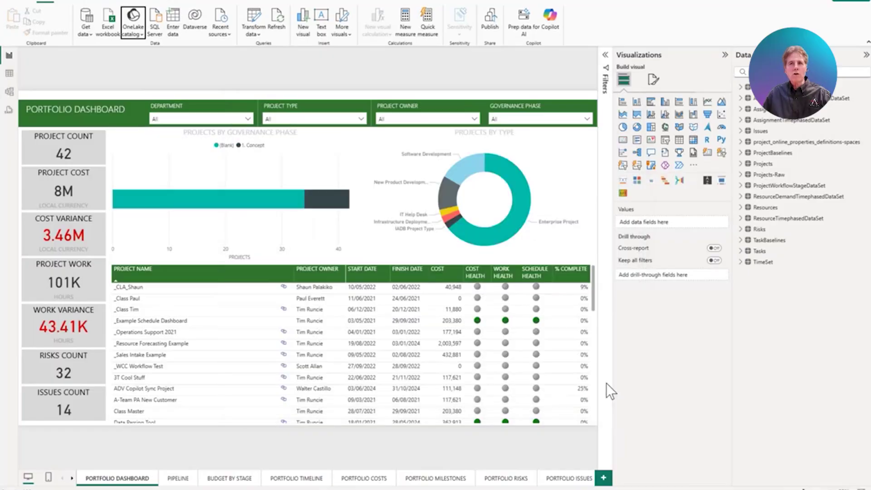
{"action": "left_click", "coordinate": [771, 146]}
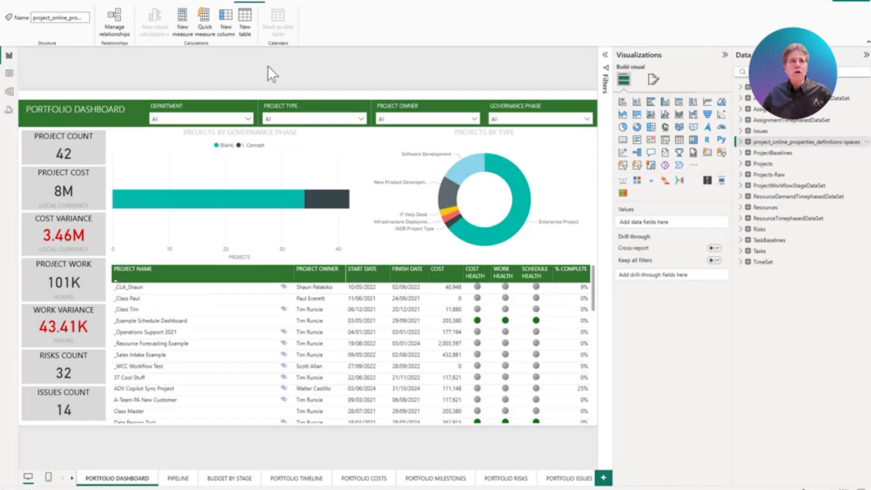
{"action": "left_click", "coordinate": [46, 2]}
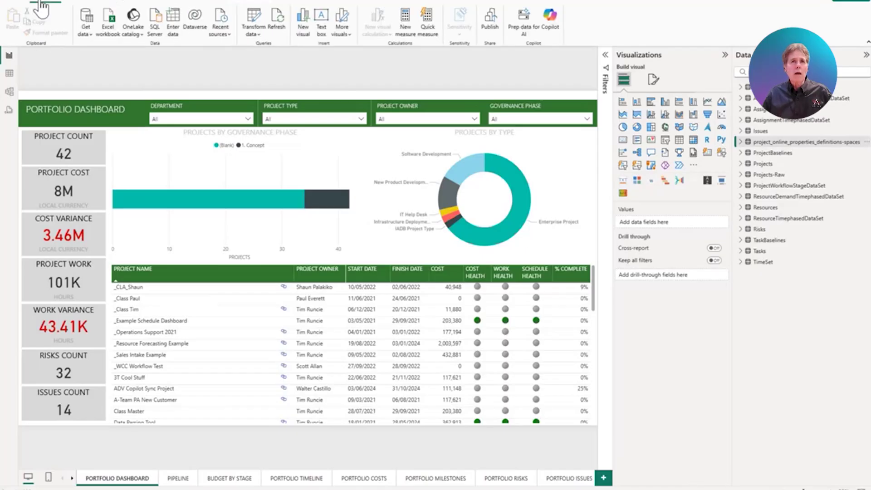
- Paste the 3863-character project-success metric instructions as Copilot AI instructions, review them and close the window
{"action": "left_click", "coordinate": [522, 28]}
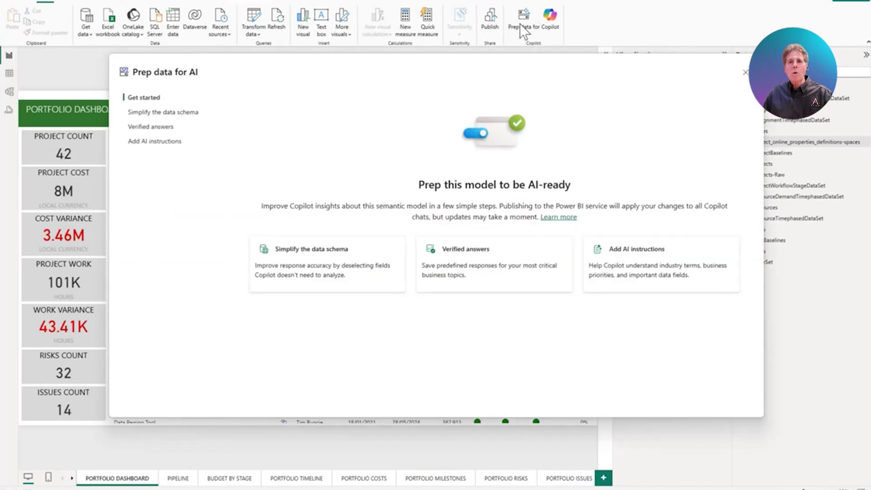
{"action": "left_click", "coordinate": [638, 269]}
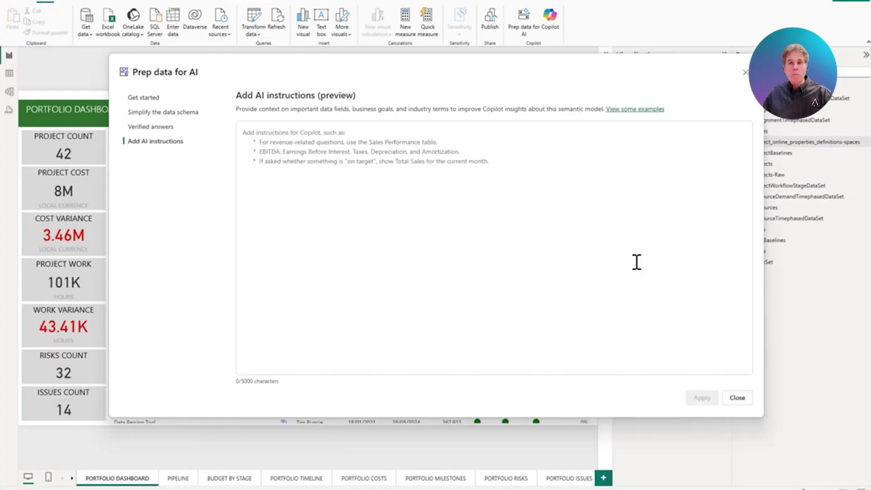
{"action": "key", "text": "ctrl+v"}
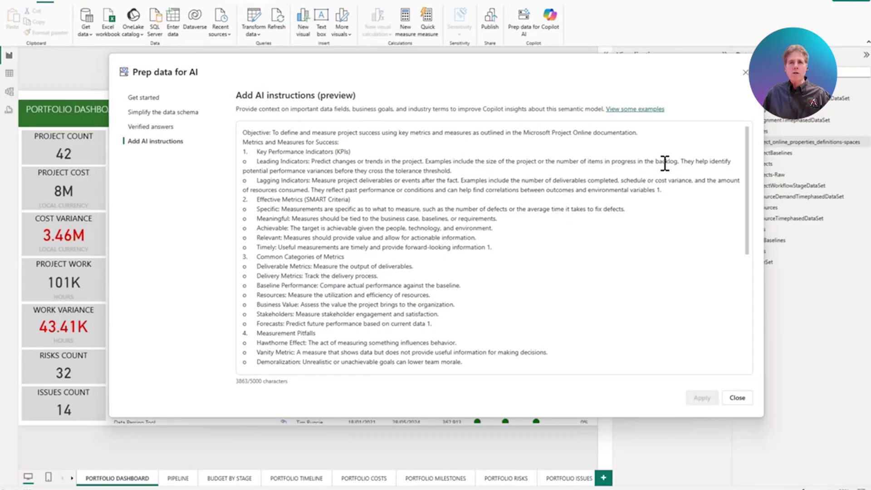
{"action": "scroll", "coordinate": [752, 245], "scroll_direction": "down", "scroll_amount": 2}
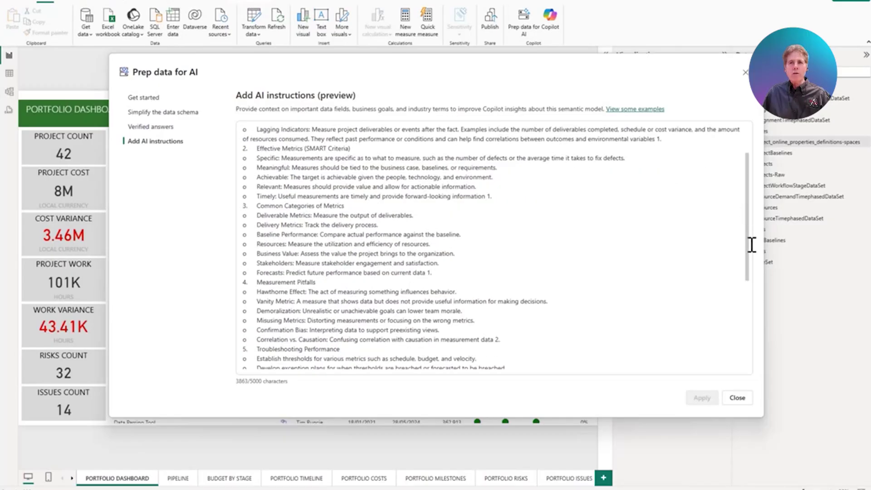
{"action": "scroll", "coordinate": [707, 295], "scroll_direction": "down", "scroll_amount": 6}
{"action": "scroll", "coordinate": [737, 333], "scroll_direction": "up", "scroll_amount": 8}
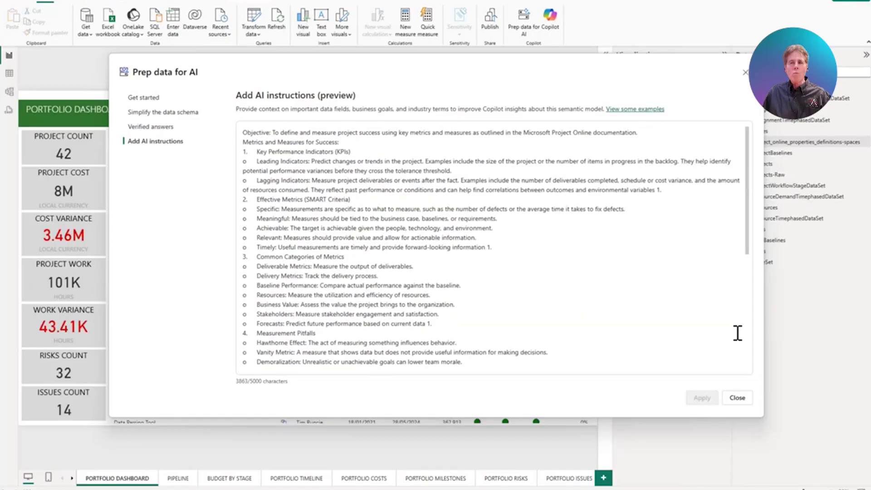
{"action": "left_click", "coordinate": [739, 398]}
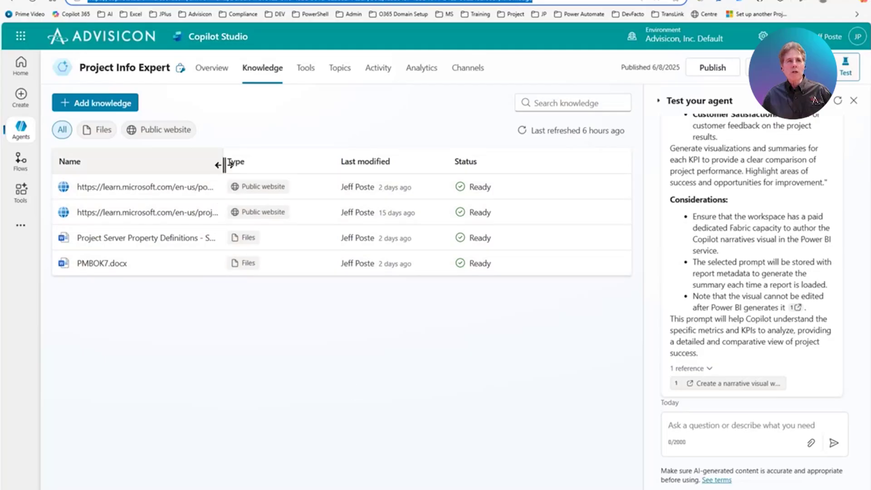
- Widen the knowledge Name column to show full URLs and file names, then review the test pane prompt
{"action": "left_click_drag", "start_coordinate": [224, 164], "coordinate": [288, 173]}
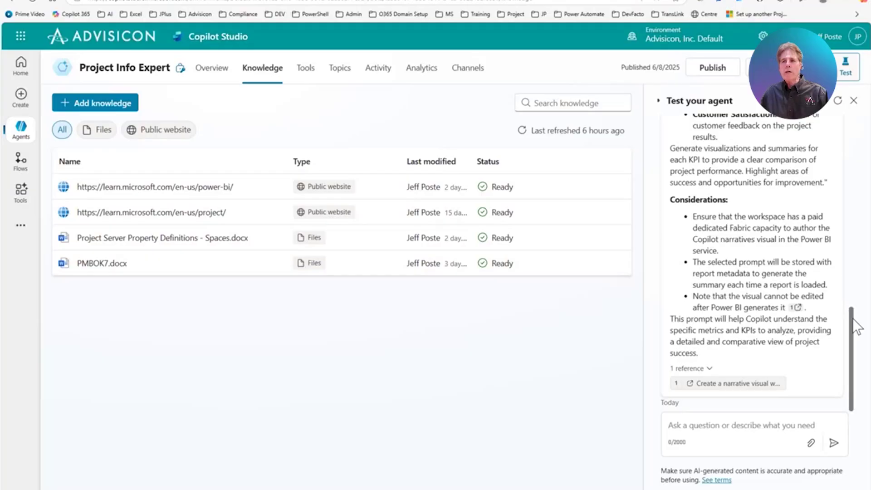
{"action": "left_click_drag", "start_coordinate": [857, 325], "coordinate": [844, 131]}
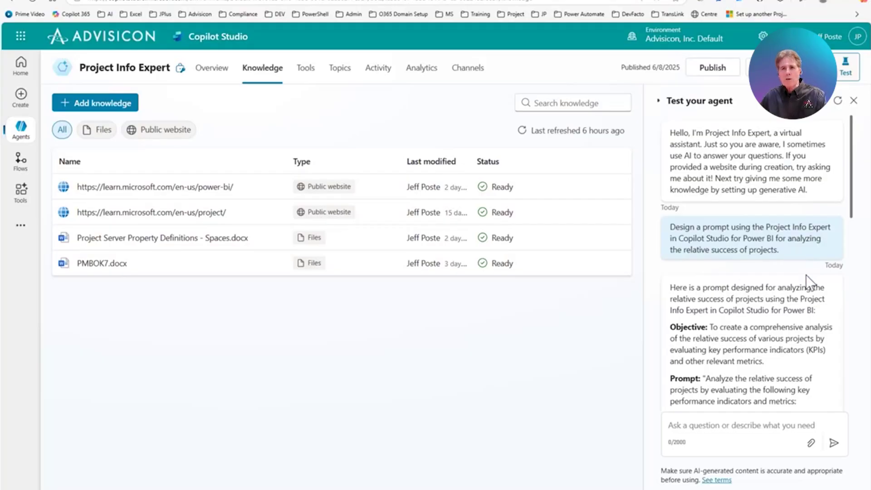
{"action": "scroll", "coordinate": [803, 292], "scroll_direction": "down", "scroll_amount": 2}
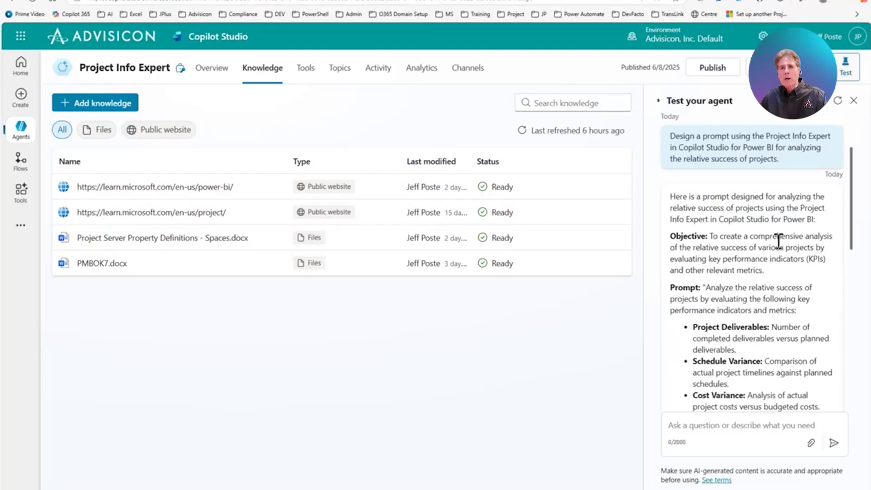
{"action": "scroll", "coordinate": [778, 243], "scroll_direction": "down", "scroll_amount": 1}
{"action": "scroll", "coordinate": [778, 241], "scroll_direction": "down", "scroll_amount": 9}
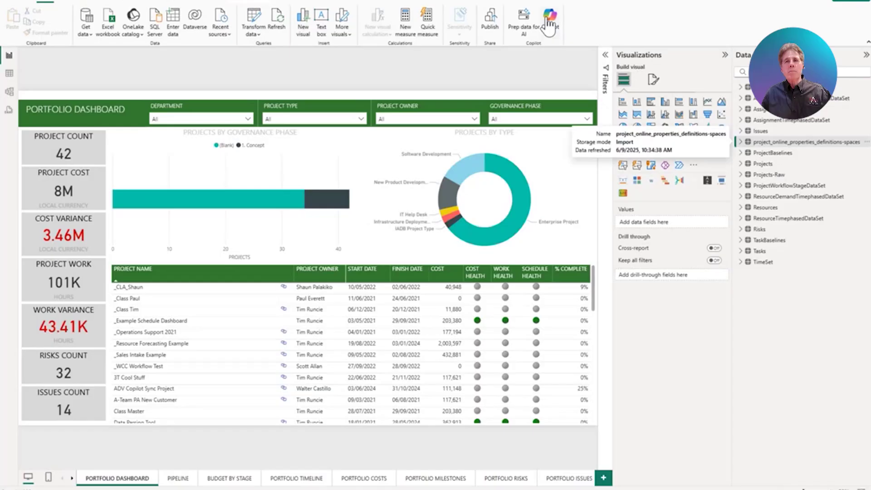
- Ask Copilot in the report 'What is the most successful project?'
{"action": "left_click", "coordinate": [549, 23]}
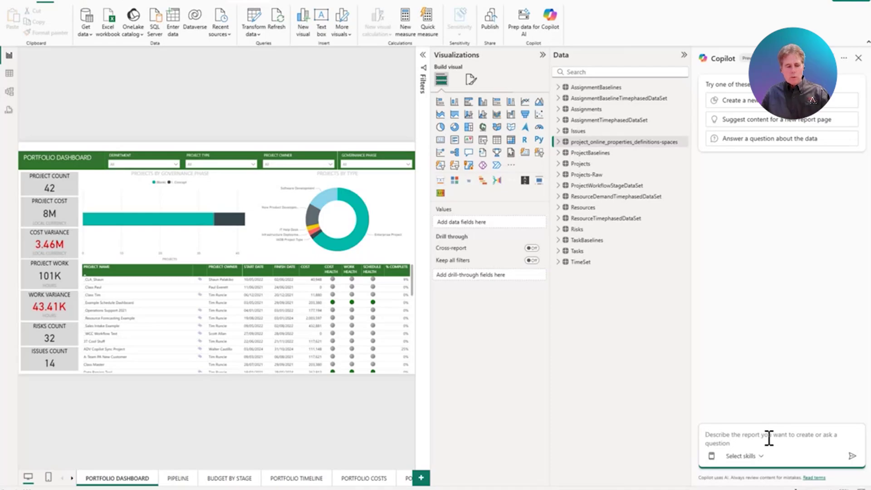
{"action": "type", "text": "What is the most successful project?"}
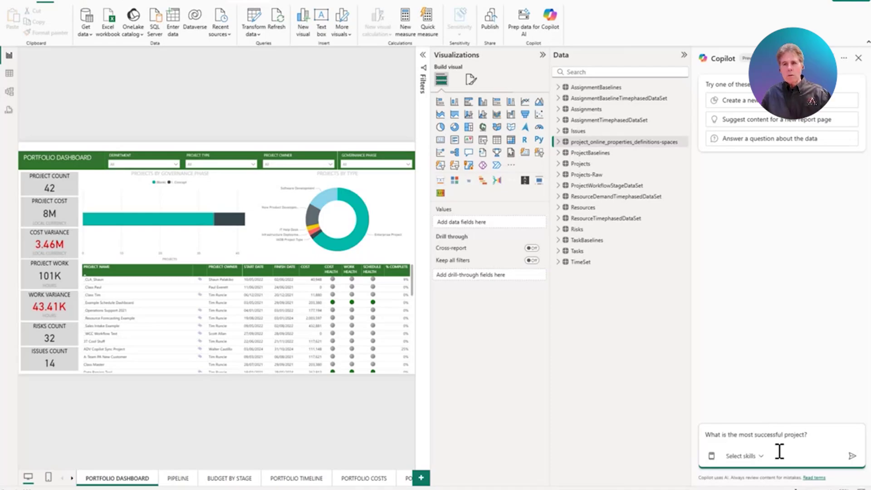
{"action": "left_click", "coordinate": [852, 456]}
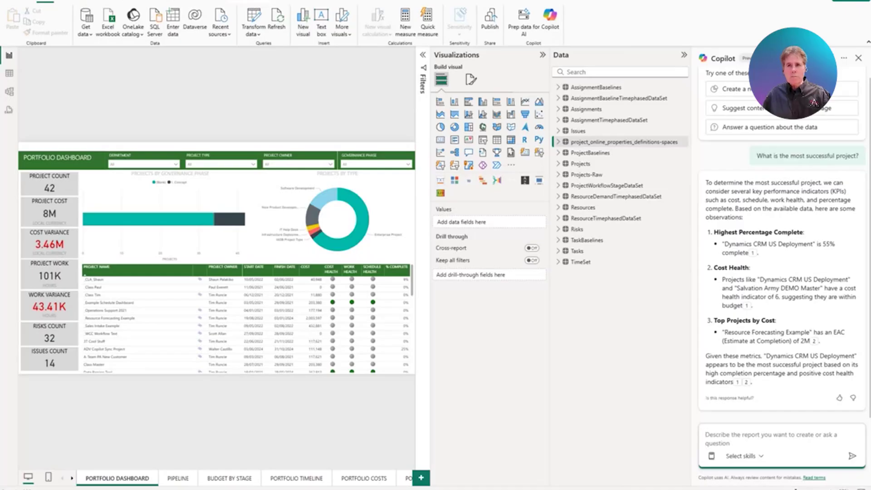
- Ask Copilot 'What risks in our portfolio have a cost exposure > $20,000?' and reveal more page tabs
{"action": "type", "text": "What"}
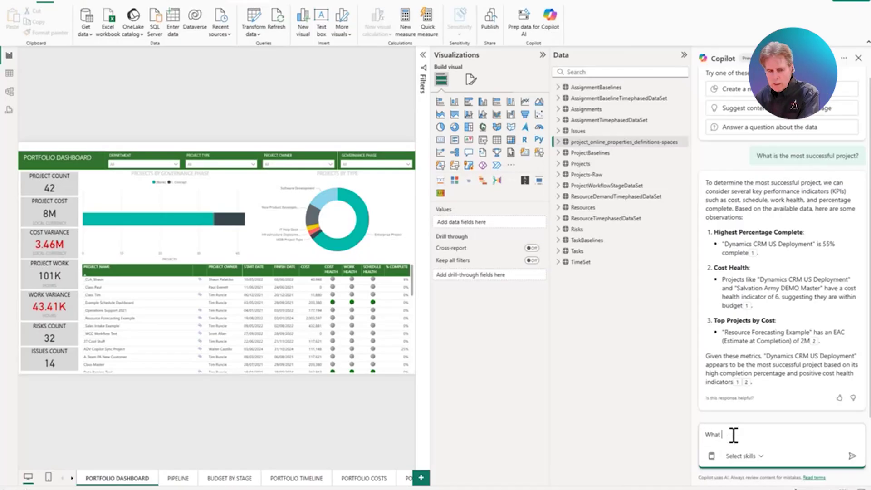
{"action": "type", "text": " isks"}
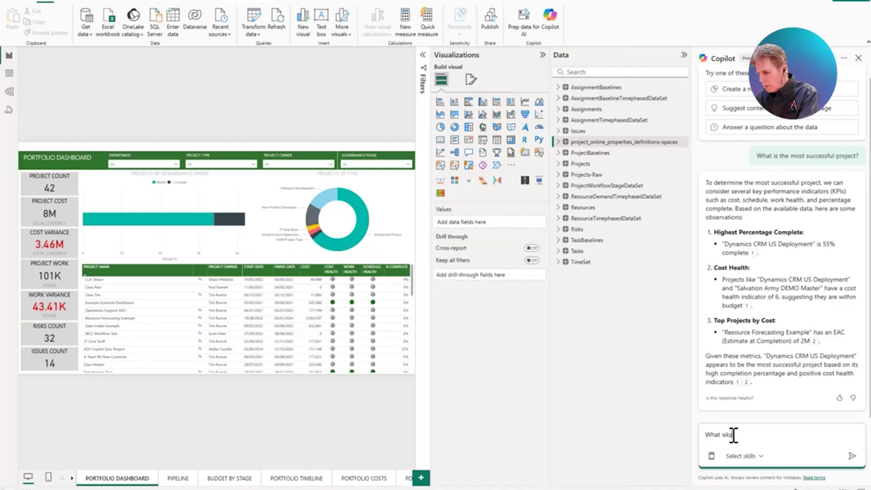
{"action": "type", "text": " in our portfolio"}
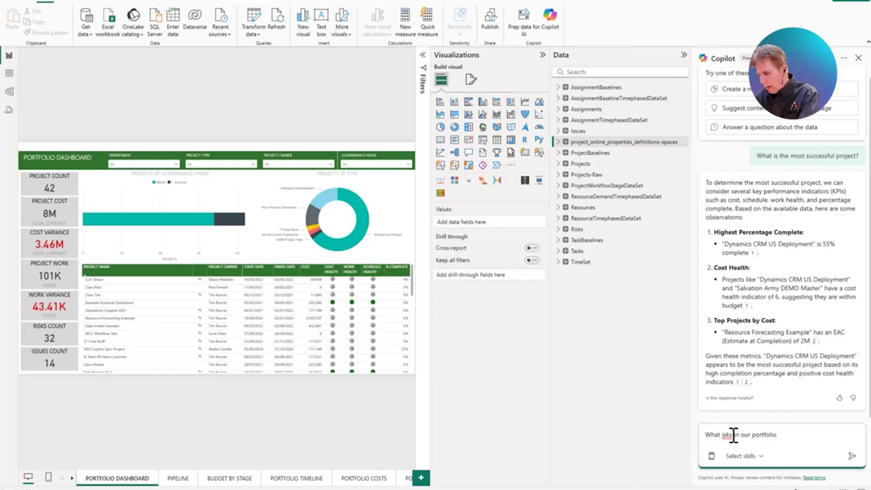
{"action": "type", "text": " have a co"}
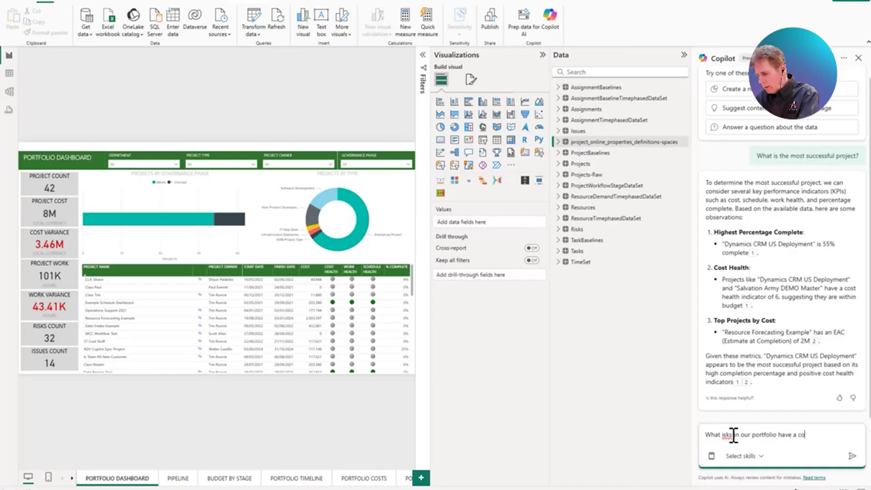
{"action": "type", "text": "st exposure >"}
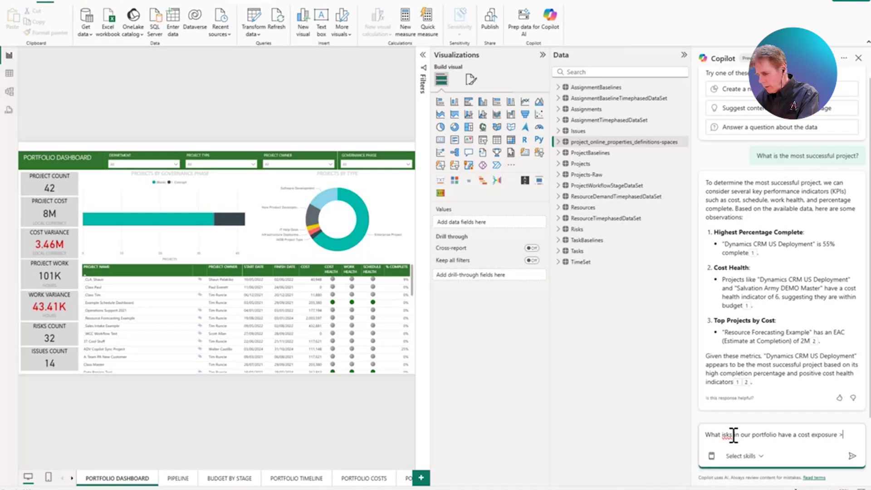
{"action": "type", "text": " $20,000?"}
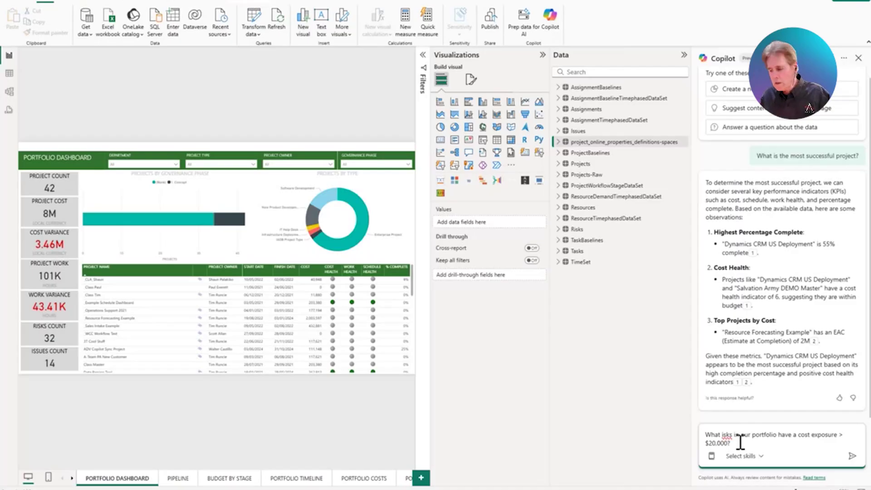
{"action": "type", "text": "r"}
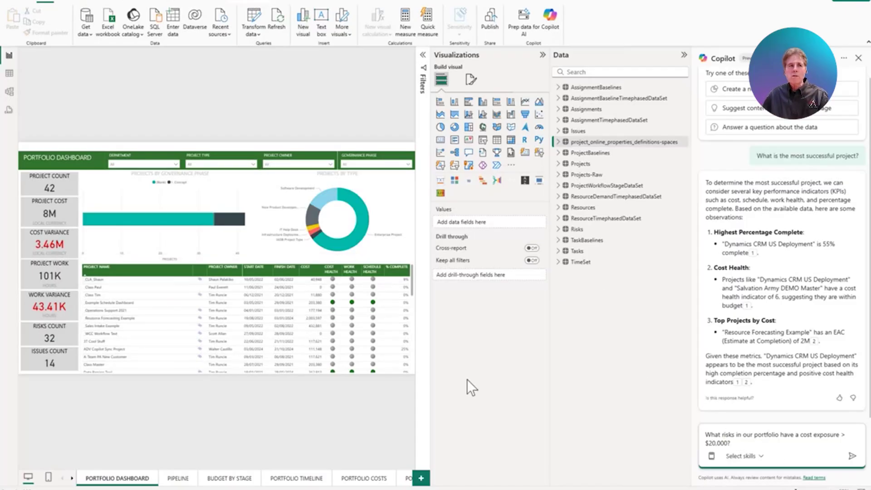
{"action": "left_click", "coordinate": [852, 457]}
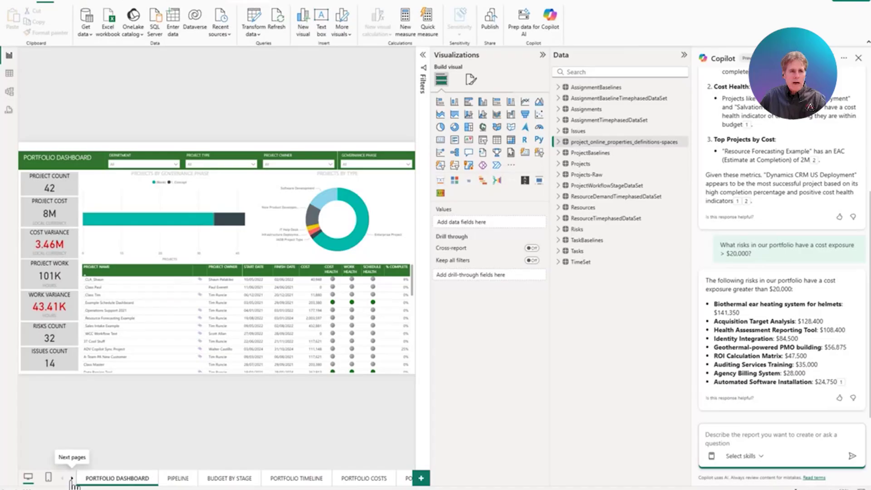
{"action": "left_click", "coordinate": [72, 479]}
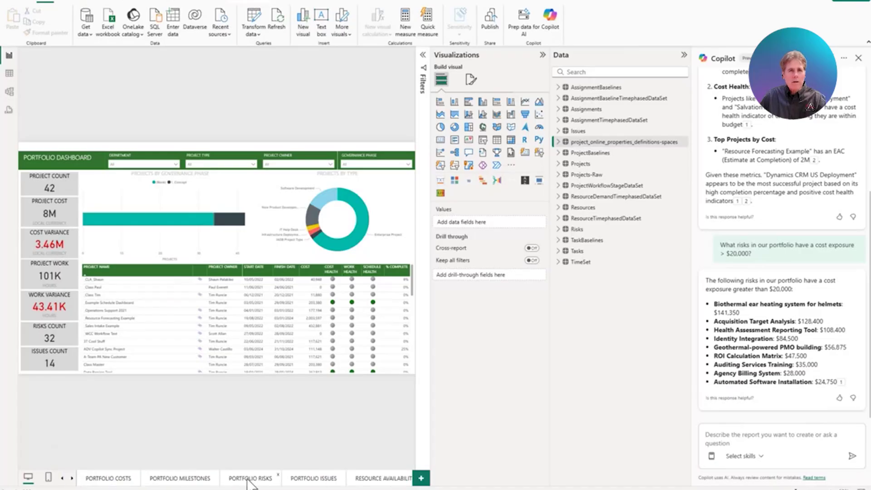
- Switch to the Portfolio Risks page, start publishing, and cancel the save-changes prompt
{"action": "left_click", "coordinate": [249, 479]}
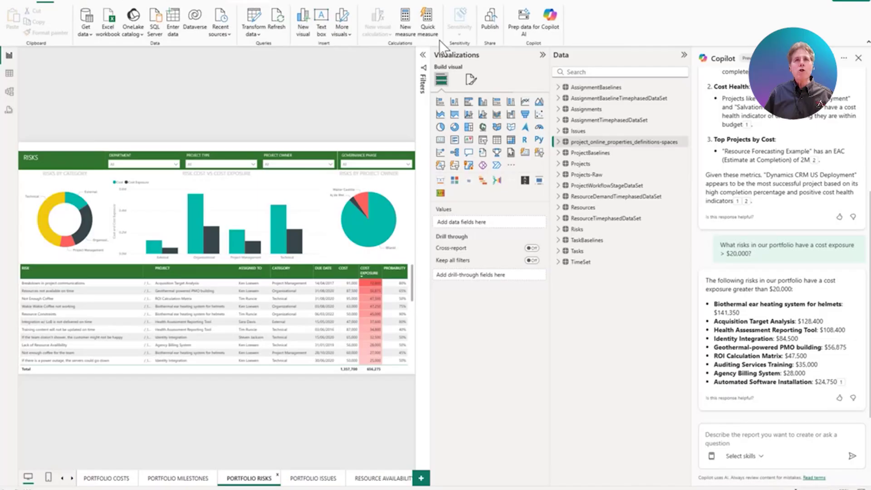
{"action": "left_click", "coordinate": [490, 29]}
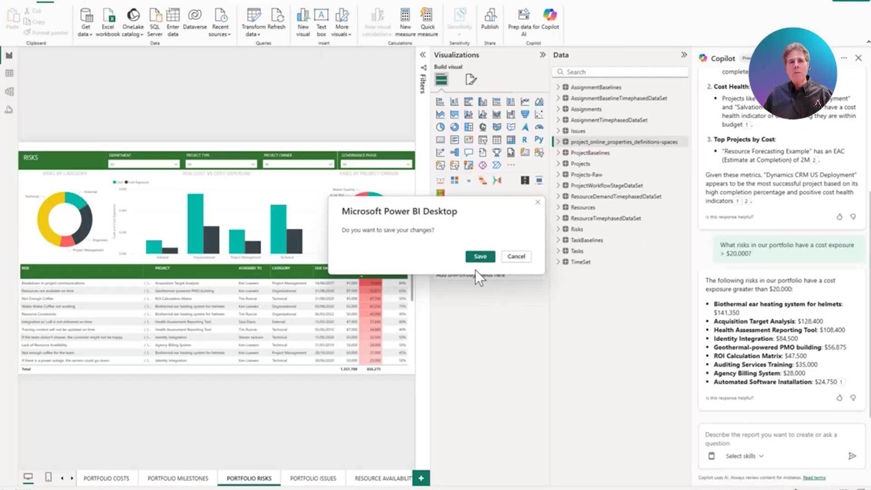
{"action": "left_click", "coordinate": [516, 257]}
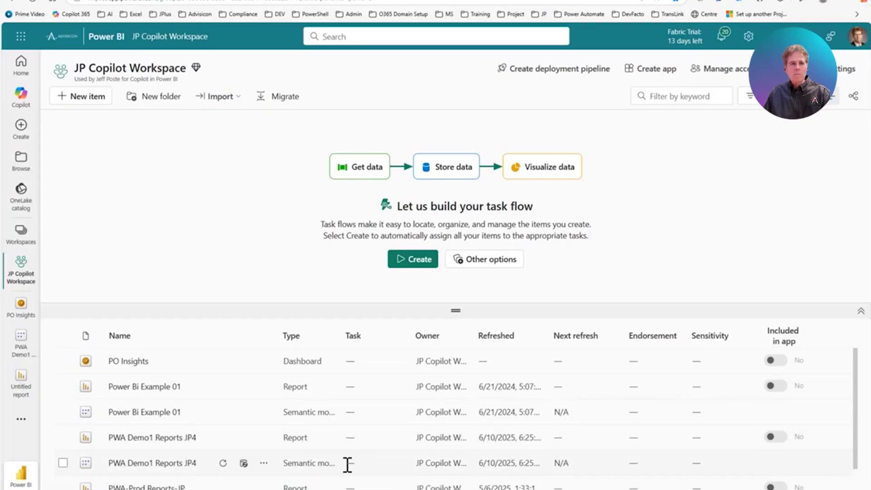
- Choose View Insights for the PWA Demo1 Reports JP4 semantic model
{"action": "left_click", "coordinate": [263, 464]}
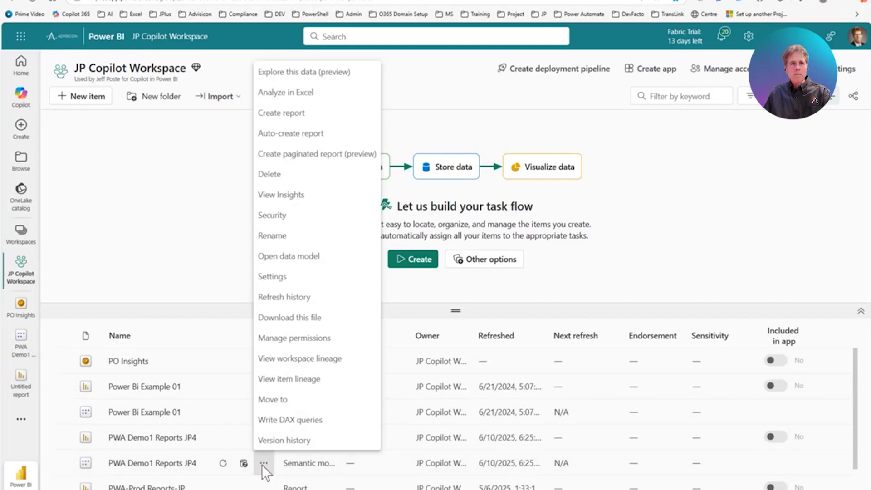
{"action": "left_click", "coordinate": [279, 198]}
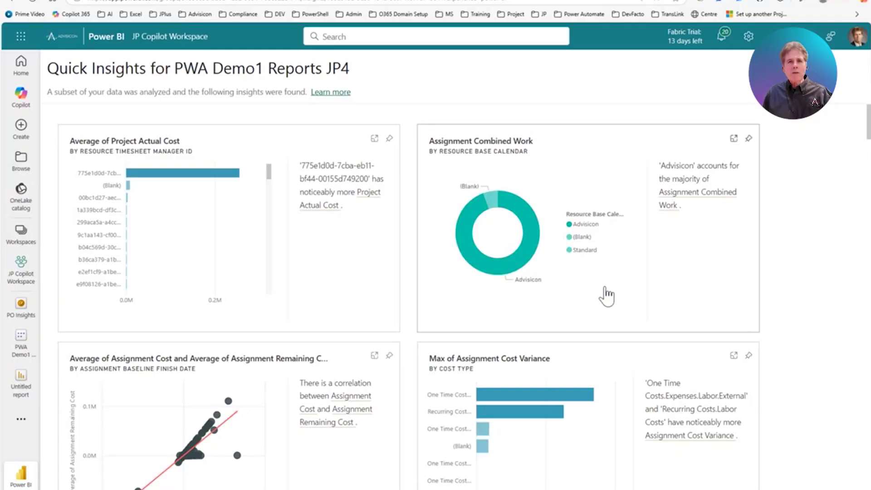
{"action": "scroll", "coordinate": [607, 297], "scroll_direction": "down", "scroll_amount": 15}
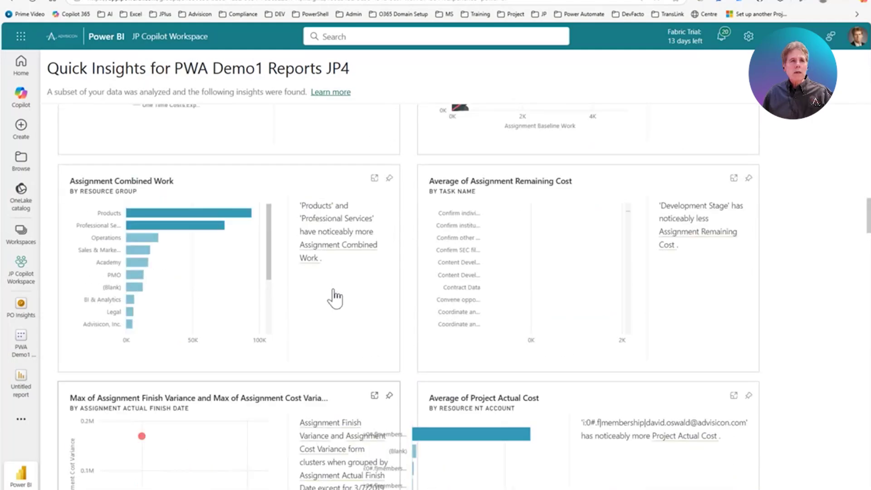
{"action": "scroll", "coordinate": [335, 298], "scroll_direction": "up", "scroll_amount": 8}
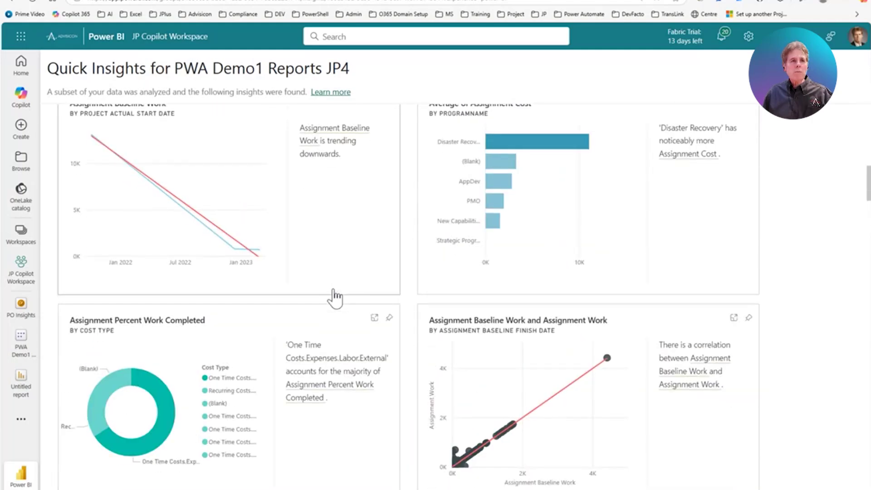
{"action": "scroll", "coordinate": [335, 298], "scroll_direction": "down", "scroll_amount": 2}
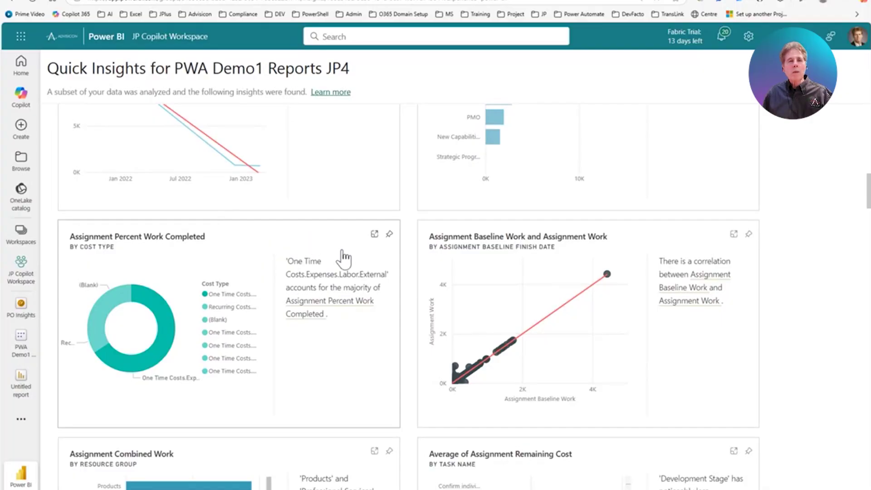
{"action": "left_click", "coordinate": [390, 234]}
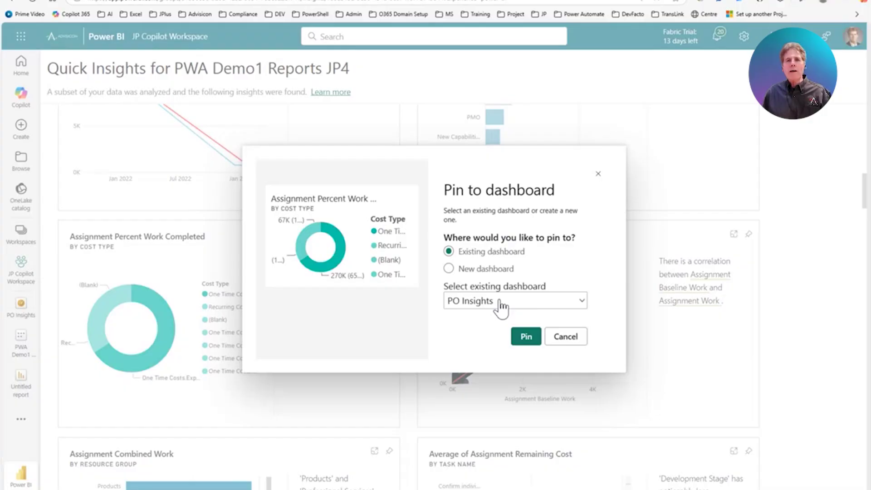
{"action": "left_click", "coordinate": [573, 338]}
{"action": "scroll", "coordinate": [545, 338], "scroll_direction": "down", "scroll_amount": 4}
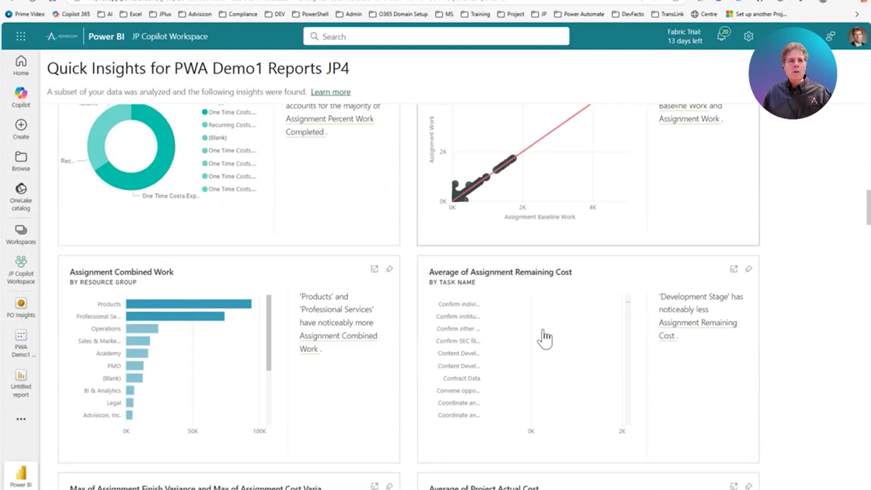
{"action": "scroll", "coordinate": [545, 339], "scroll_direction": "down", "scroll_amount": 3}
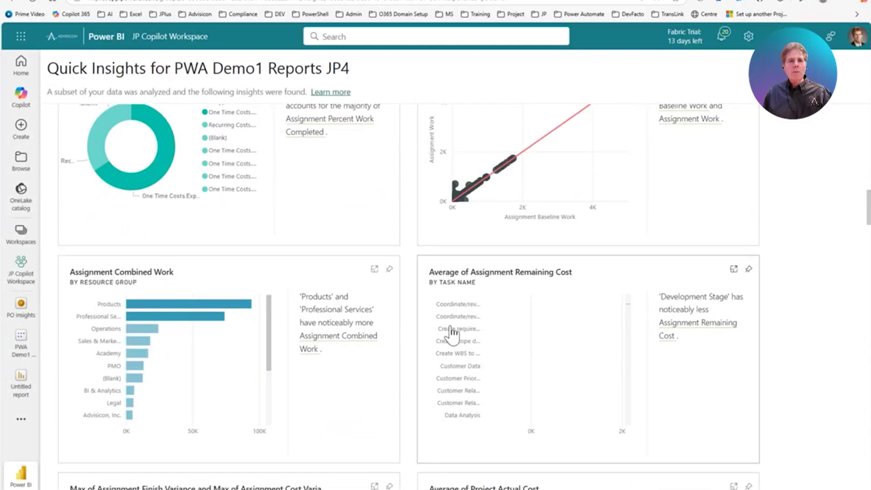
{"action": "scroll", "coordinate": [415, 340], "scroll_direction": "down", "scroll_amount": 5}
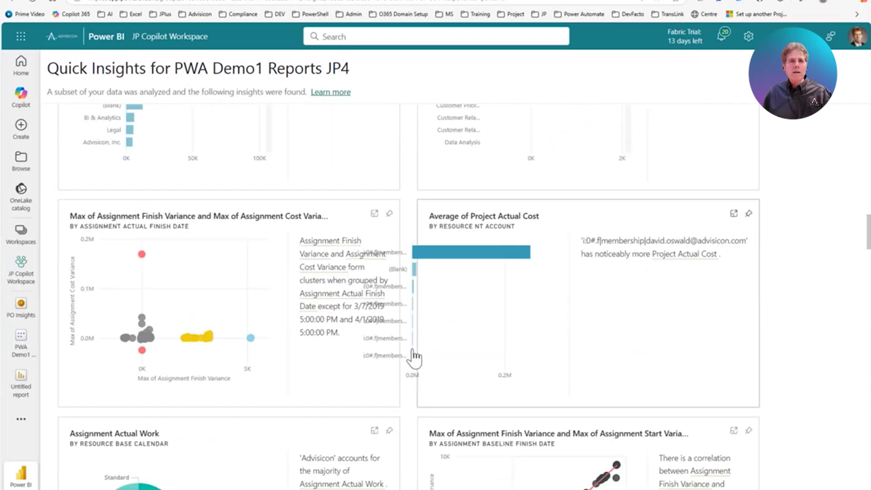
{"action": "scroll", "coordinate": [434, 380], "scroll_direction": "down", "scroll_amount": 4}
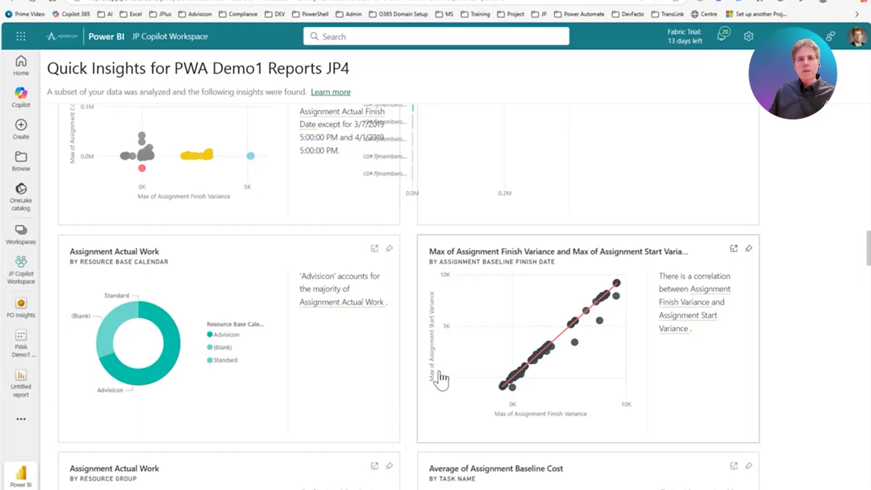
{"action": "scroll", "coordinate": [411, 356], "scroll_direction": "down", "scroll_amount": 3}
{"action": "scroll", "coordinate": [410, 355], "scroll_direction": "down", "scroll_amount": 10}
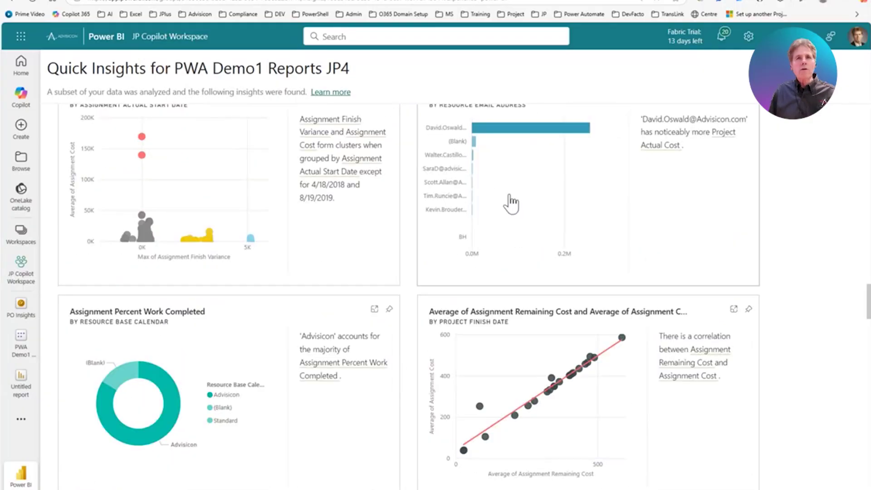
{"action": "scroll", "coordinate": [515, 232], "scroll_direction": "up", "scroll_amount": 1}
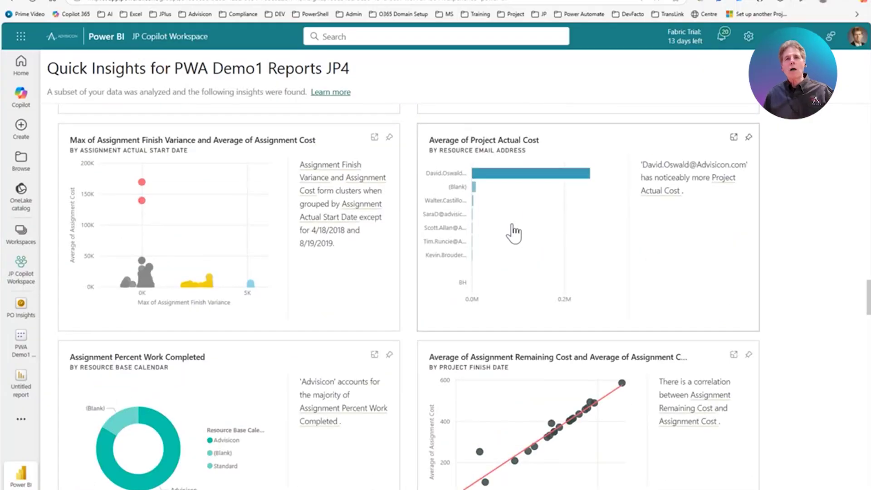
- Pin the Average of Project Actual Cost insight to the PO Insights dashboard and open that dashboard
{"action": "left_click", "coordinate": [749, 138]}
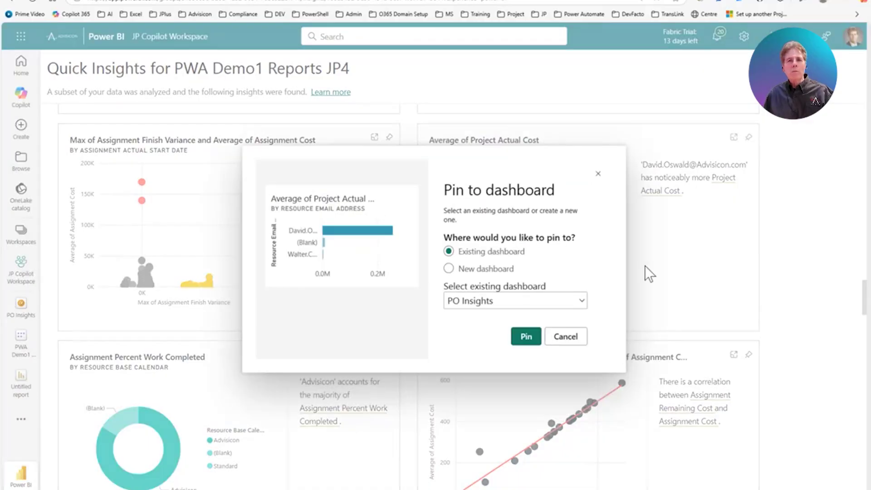
{"action": "left_click", "coordinate": [526, 338]}
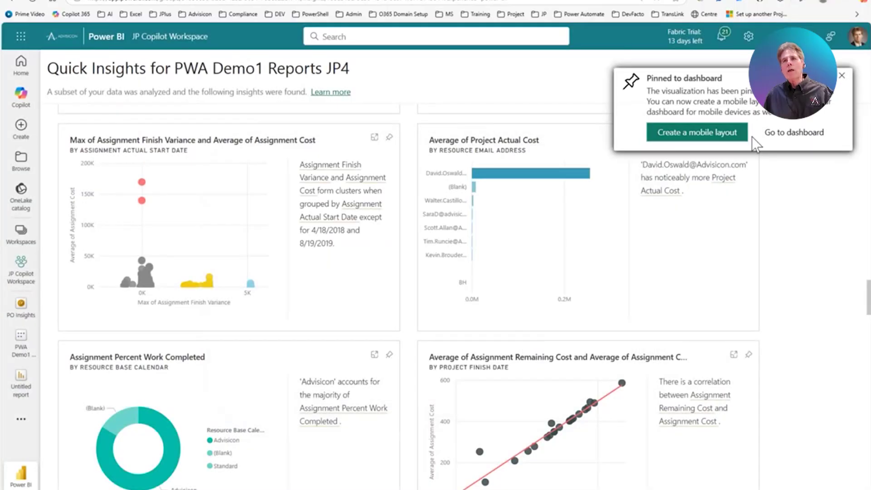
{"action": "left_click", "coordinate": [777, 133]}
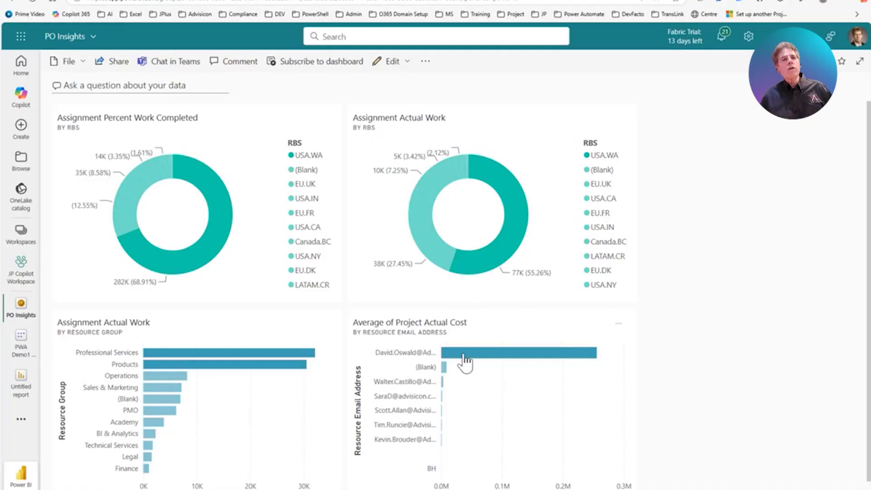
{"action": "mouse_move", "coordinate": [465, 363]}
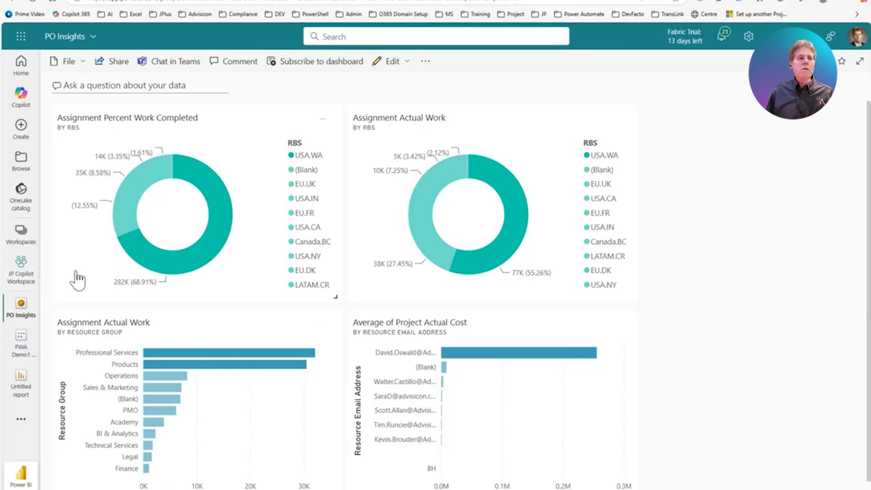
- Auto-create a report from the PWA Demo1 Reports JP4 semantic model in JP Copilot Workspace and view it
{"action": "left_click", "coordinate": [21, 269]}
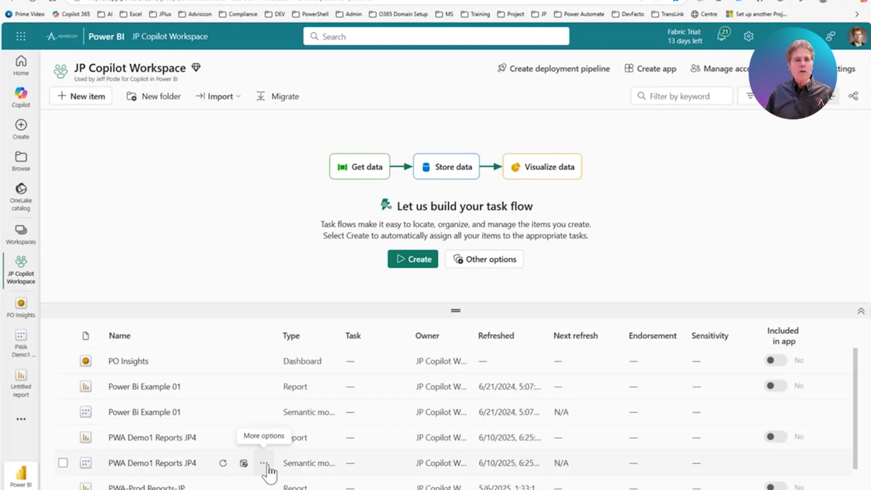
{"action": "left_click", "coordinate": [265, 463]}
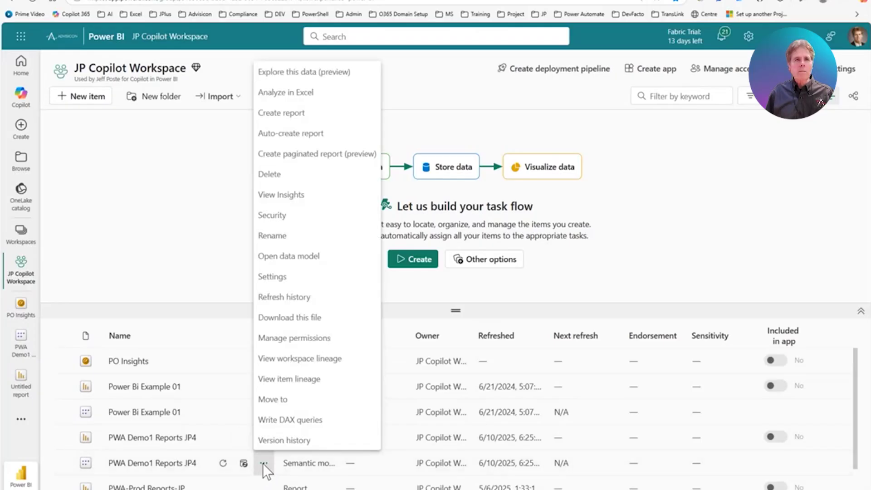
{"action": "left_click", "coordinate": [285, 135]}
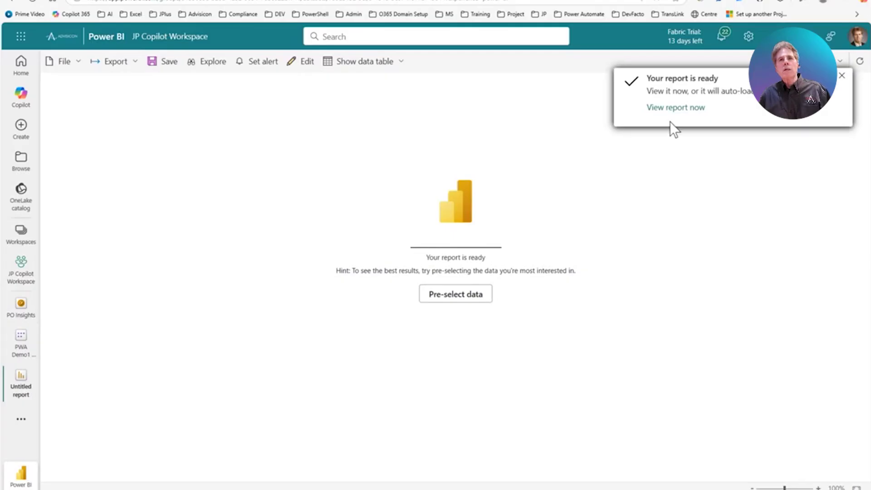
{"action": "left_click", "coordinate": [671, 109]}
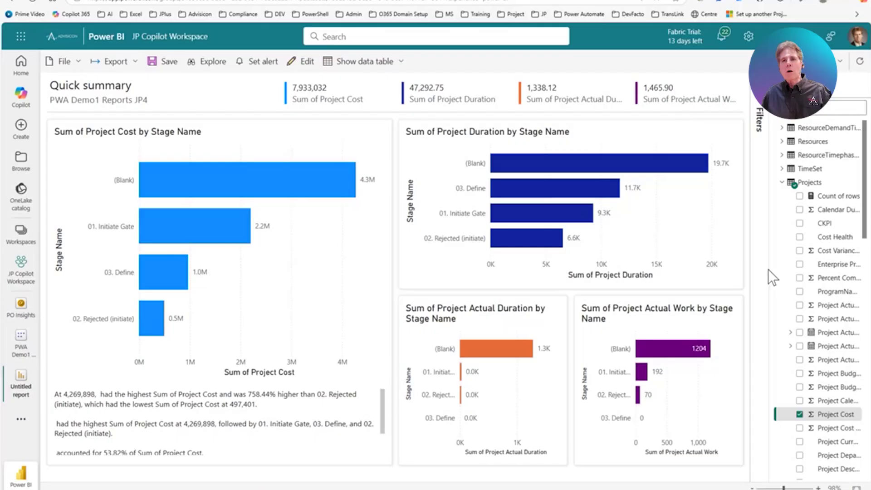
{"action": "left_click_drag", "start_coordinate": [771, 227], "coordinate": [720, 222]}
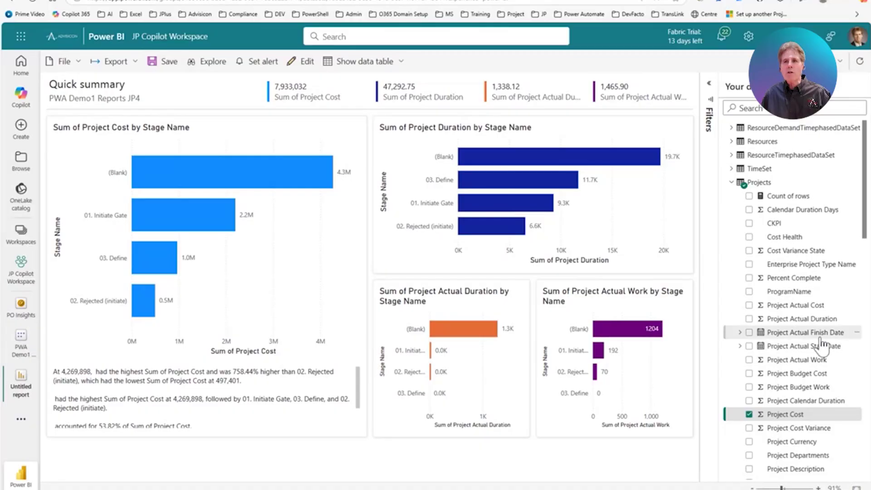
{"action": "scroll", "coordinate": [823, 363], "scroll_direction": "down", "scroll_amount": 4}
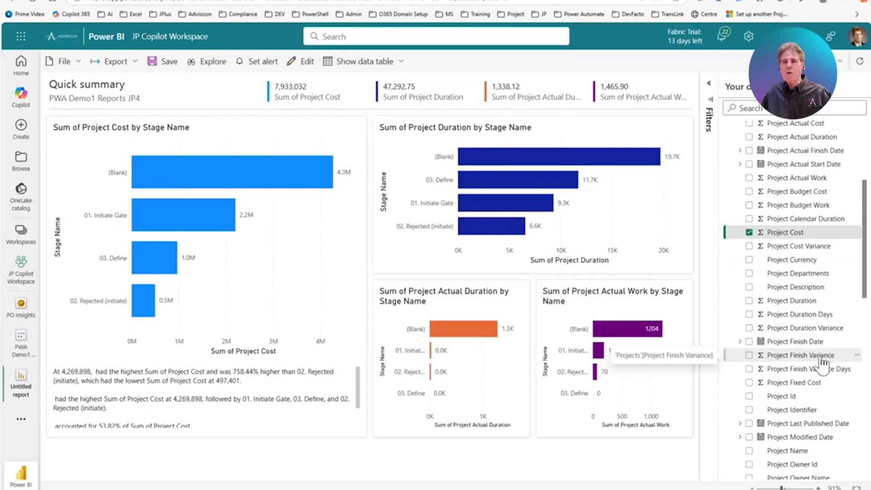
{"action": "scroll", "coordinate": [824, 363], "scroll_direction": "down", "scroll_amount": 3}
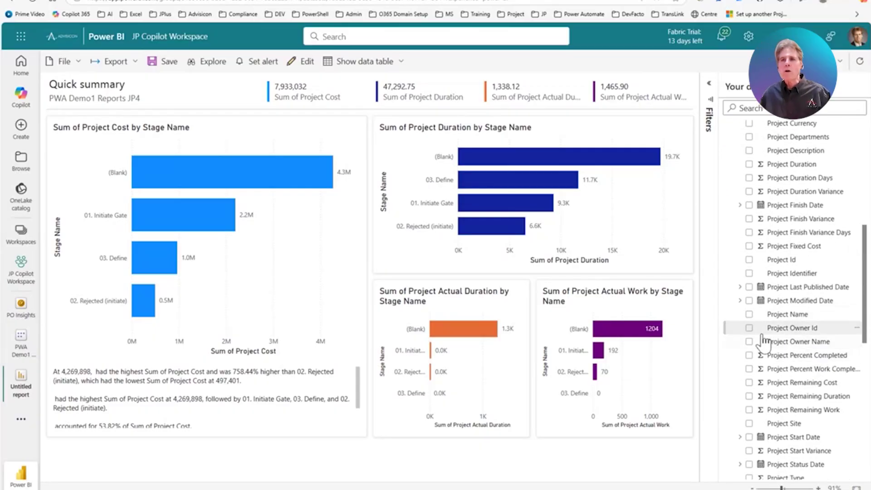
{"action": "left_click", "coordinate": [749, 342]}
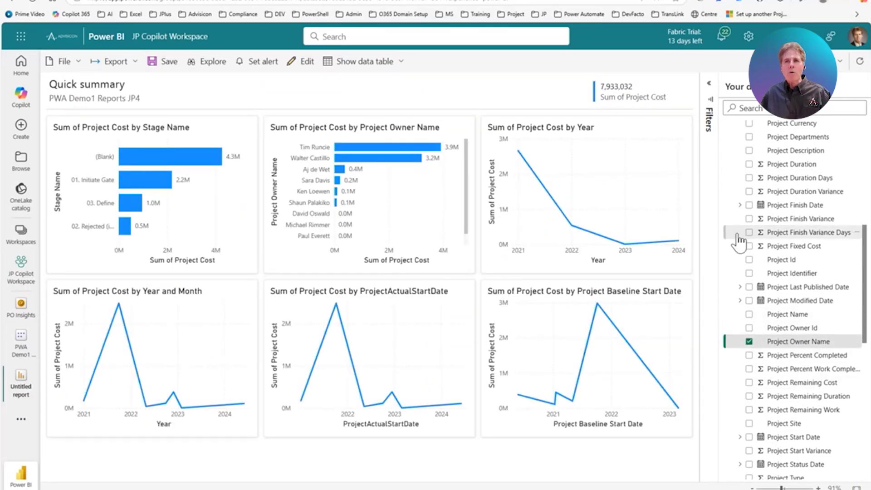
{"action": "scroll", "coordinate": [795, 323], "scroll_direction": "down", "scroll_amount": 8}
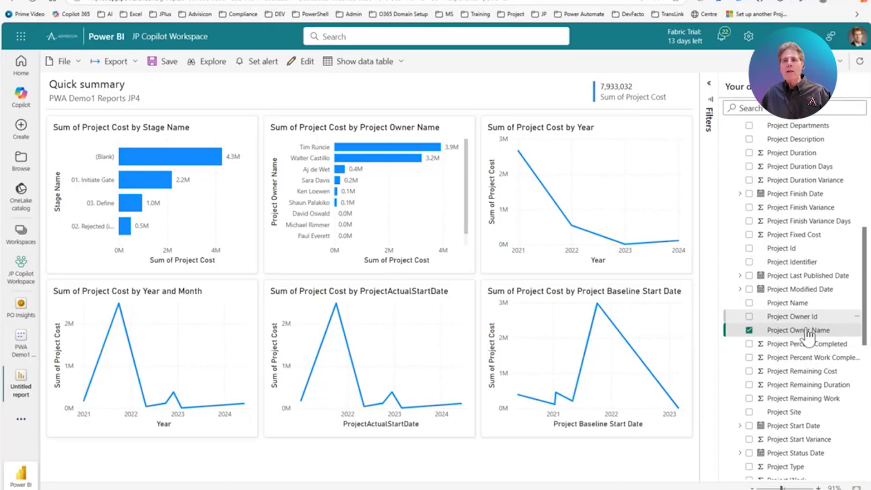
{"action": "scroll", "coordinate": [807, 338], "scroll_direction": "down", "scroll_amount": 1}
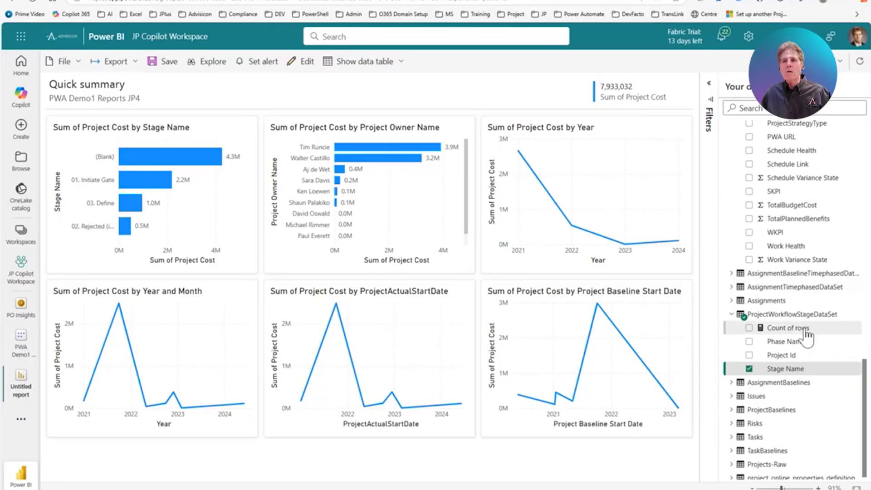
{"action": "left_click", "coordinate": [767, 369]}
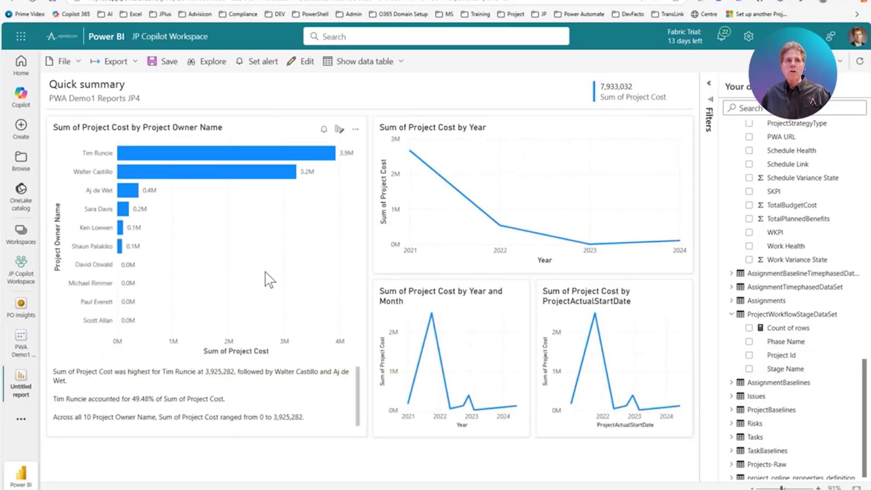
{"action": "mouse_move", "coordinate": [207, 167]}
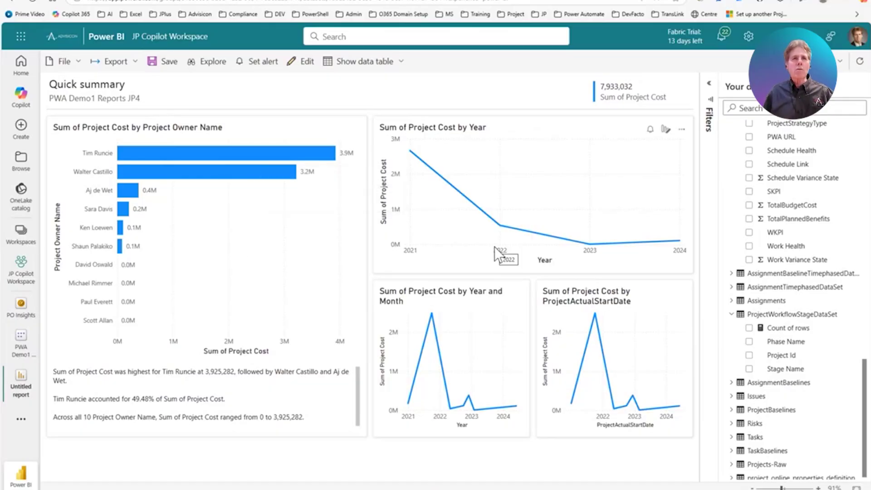
- Edit the Quick summary, turning the project-cost-by-owner bar chart into a donut chart, then leave for the workspace
{"action": "left_click", "coordinate": [304, 64]}
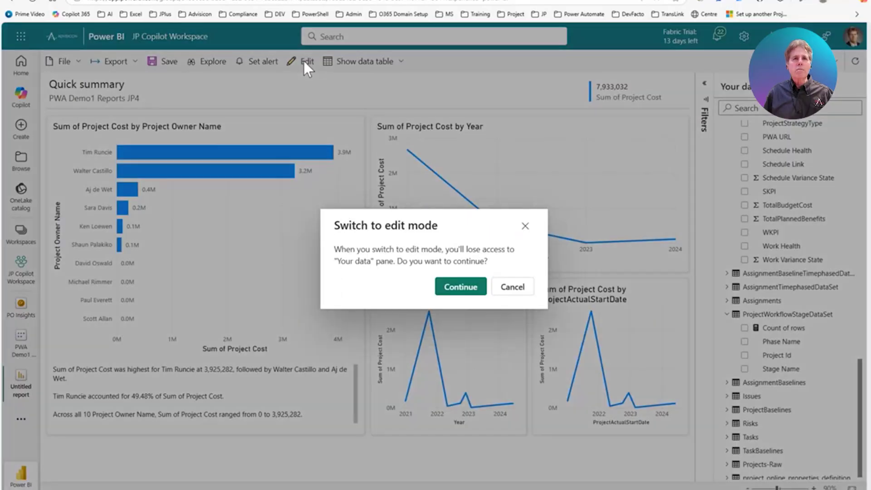
{"action": "left_click", "coordinate": [464, 290]}
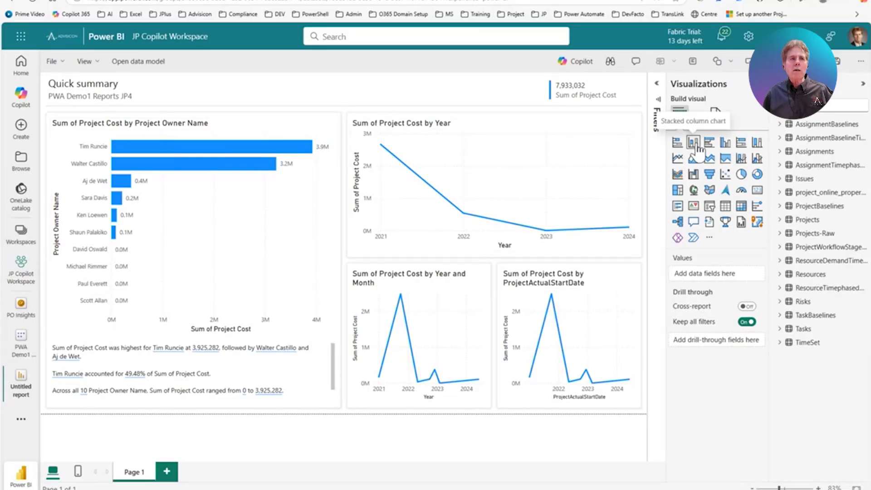
{"action": "left_click", "coordinate": [187, 203]}
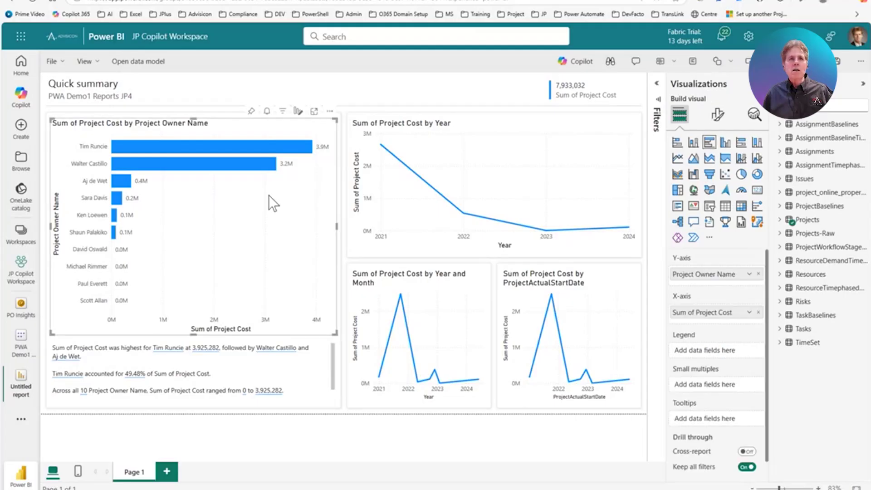
{"action": "left_click", "coordinate": [699, 146]}
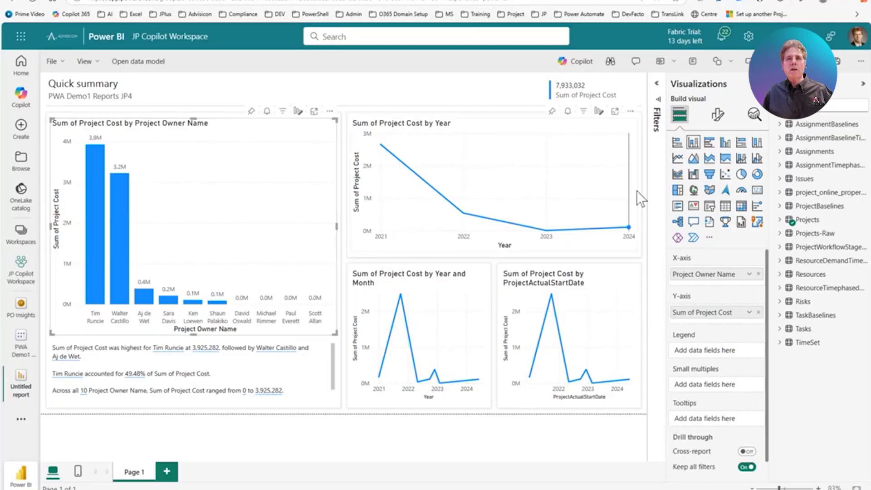
{"action": "left_click", "coordinate": [758, 177]}
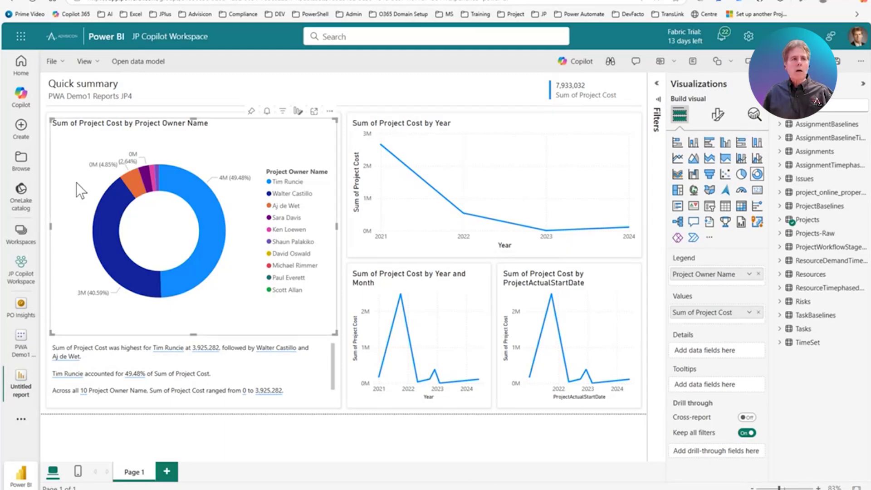
{"action": "left_click", "coordinate": [15, 278]}
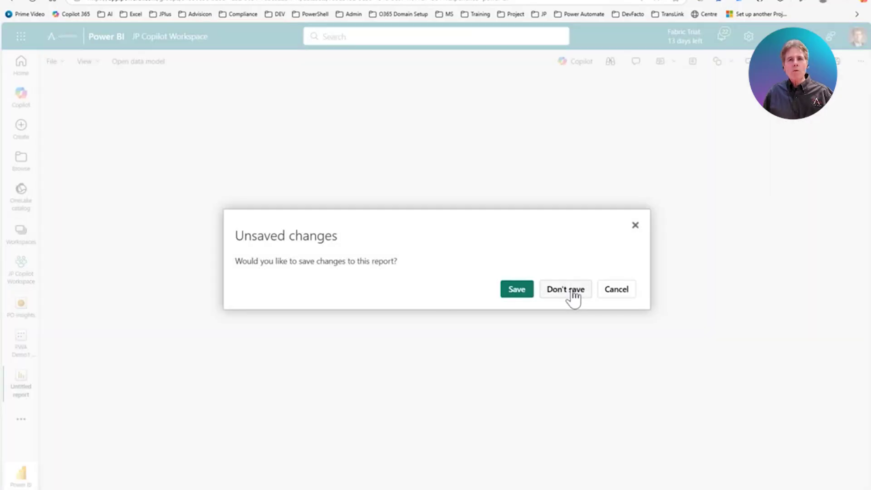
- Discard the summary edits and start a new report from the PWA Demo1 Reports JP4 semantic model
{"action": "left_click", "coordinate": [573, 293]}
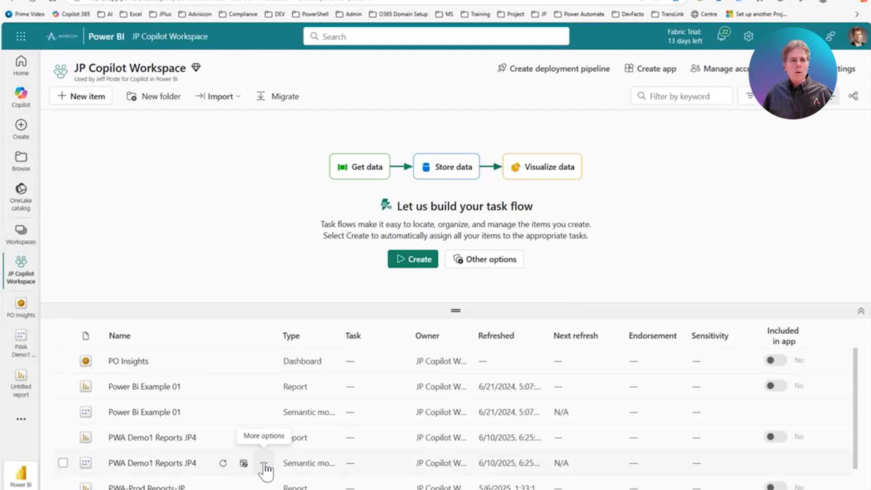
{"action": "left_click", "coordinate": [263, 463]}
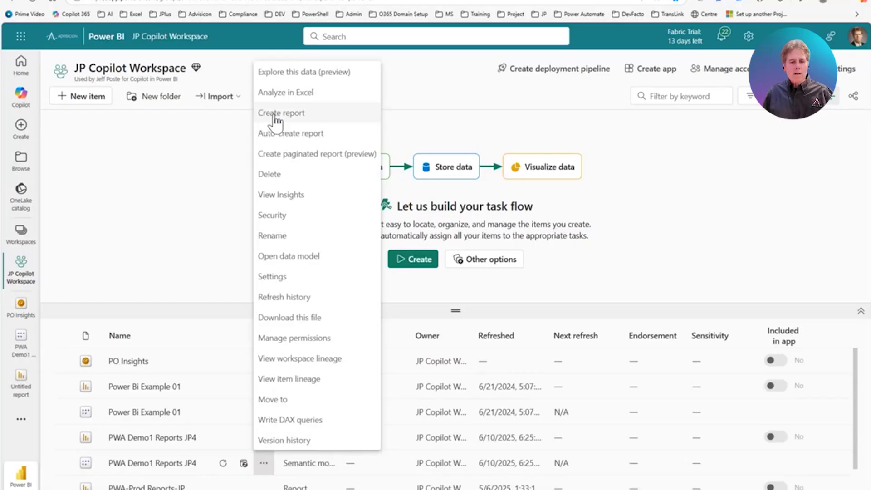
{"action": "left_click", "coordinate": [274, 114]}
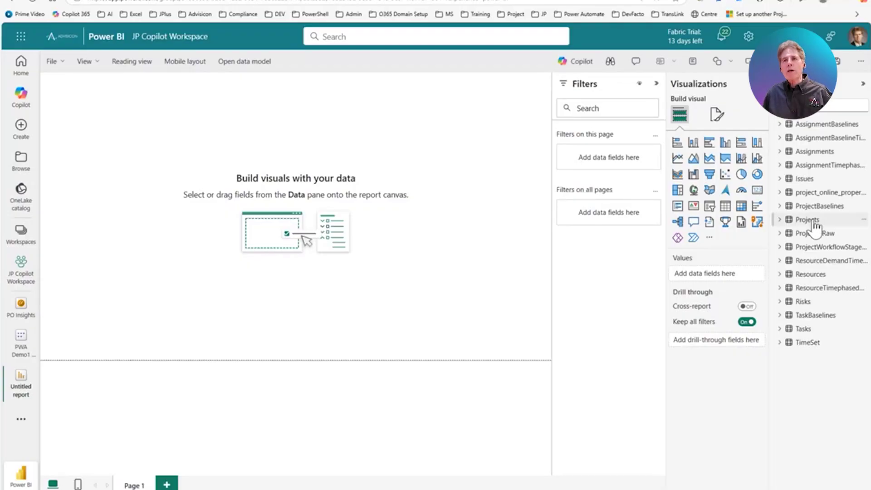
- Expand the Projects table, widen the Data pane, and add Project Name to a table visual
{"action": "left_click", "coordinate": [781, 221]}
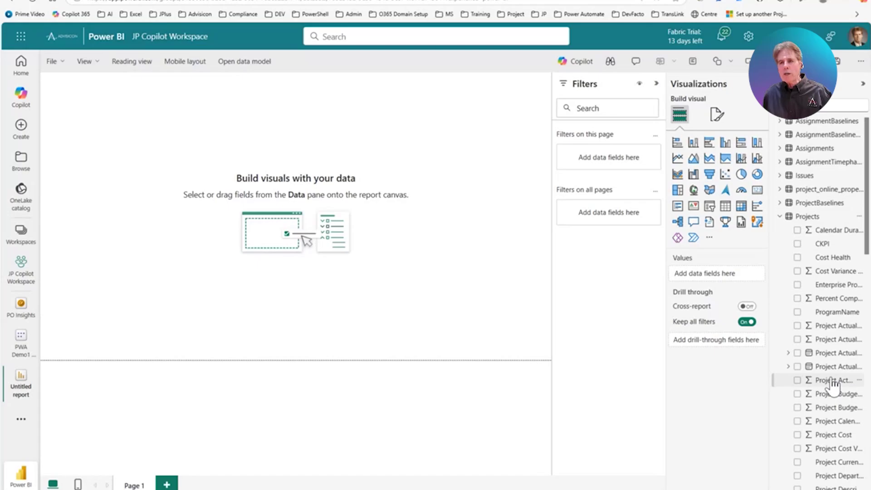
{"action": "scroll", "coordinate": [833, 383], "scroll_direction": "down", "scroll_amount": 10}
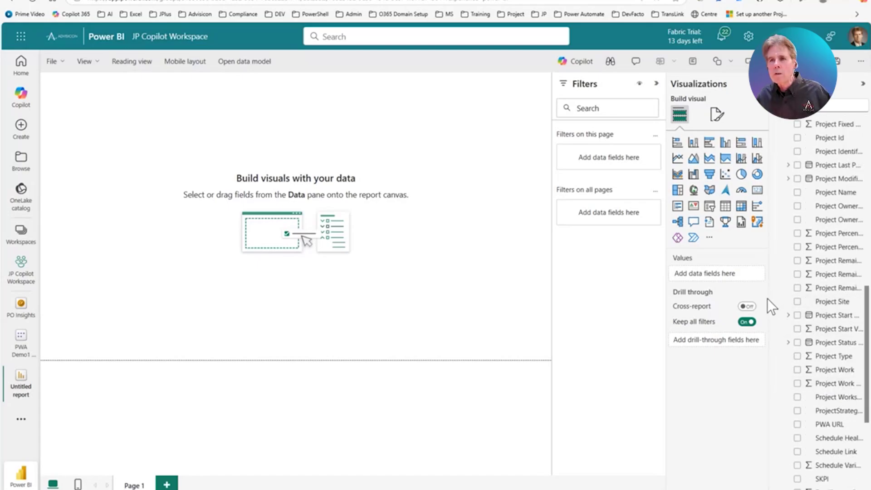
{"action": "left_click_drag", "start_coordinate": [771, 300], "coordinate": [706, 299]}
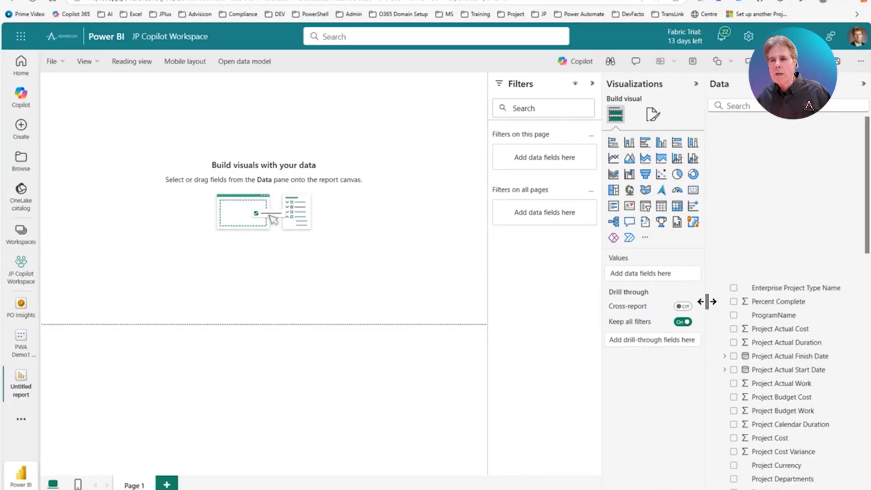
{"action": "scroll", "coordinate": [797, 325], "scroll_direction": "down", "scroll_amount": 2}
{"action": "scroll", "coordinate": [798, 329], "scroll_direction": "up", "scroll_amount": 4}
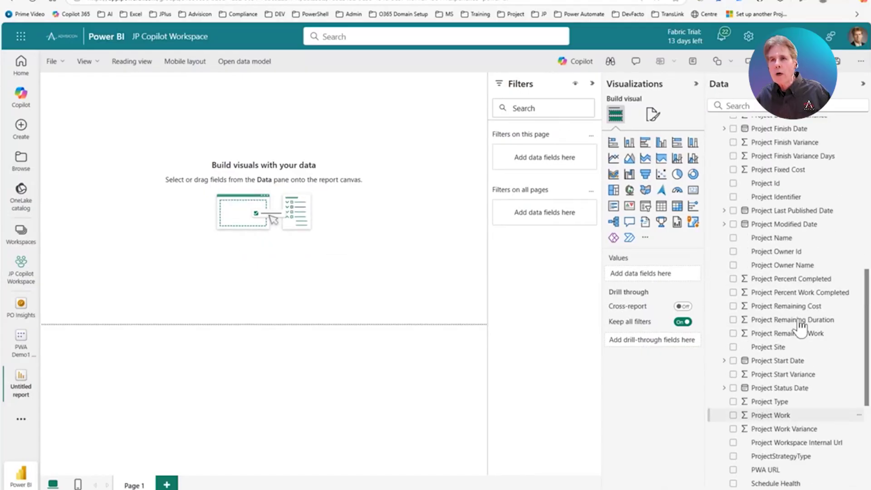
{"action": "left_click", "coordinate": [733, 238]}
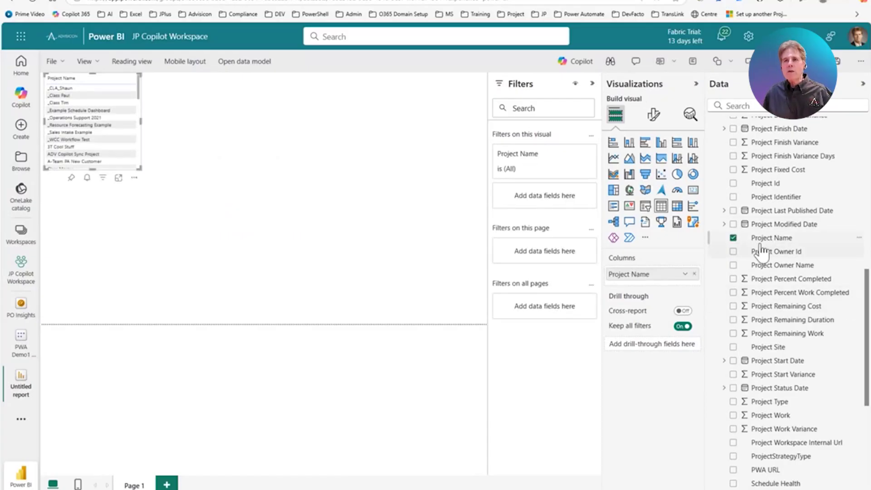
- Add Project Owner Name and Project Cost columns to the project table
{"action": "left_click", "coordinate": [733, 266]}
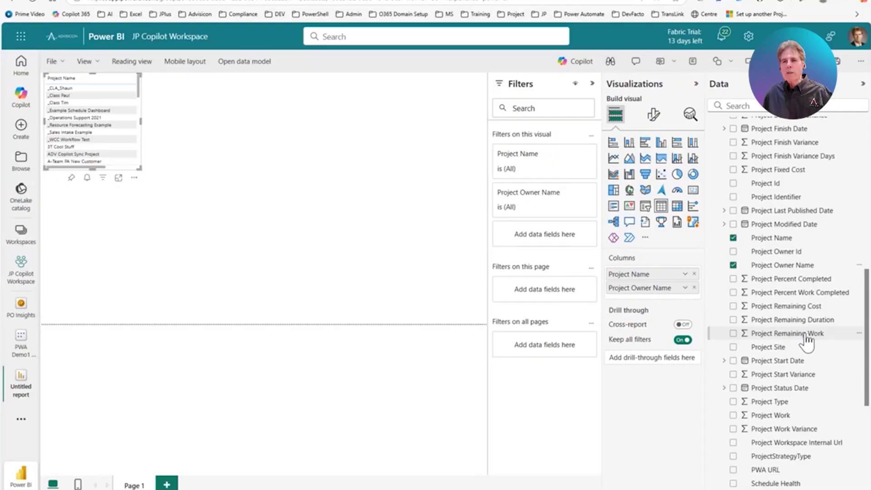
{"action": "scroll", "coordinate": [806, 341], "scroll_direction": "down", "scroll_amount": 3}
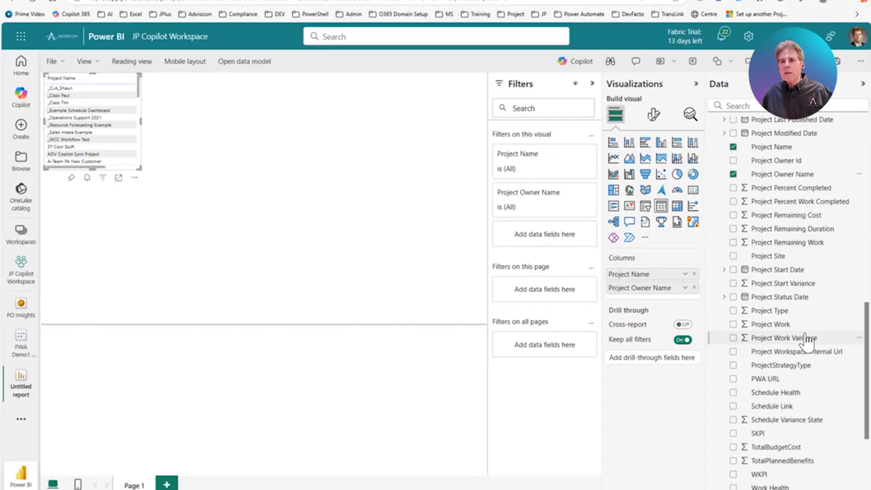
{"action": "scroll", "coordinate": [808, 310], "scroll_direction": "up", "scroll_amount": 6}
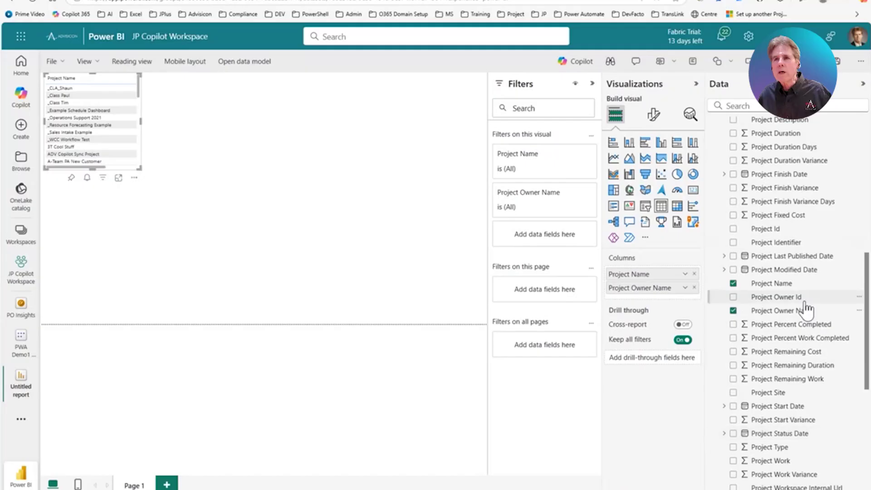
{"action": "scroll", "coordinate": [807, 310], "scroll_direction": "up", "scroll_amount": 2}
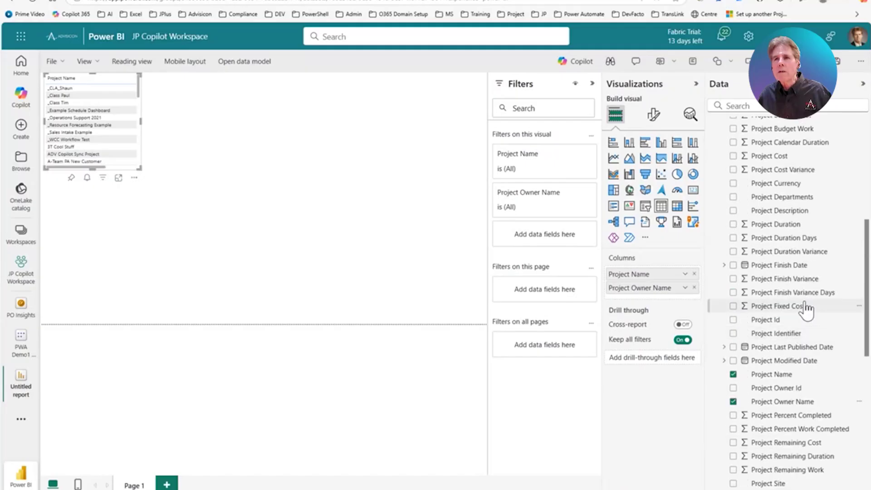
{"action": "scroll", "coordinate": [807, 310], "scroll_direction": "up", "scroll_amount": 4}
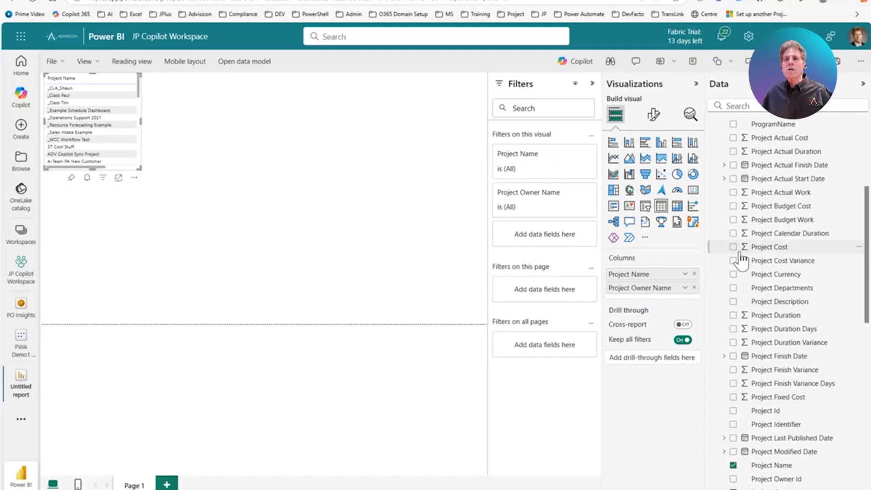
{"action": "left_click", "coordinate": [733, 247]}
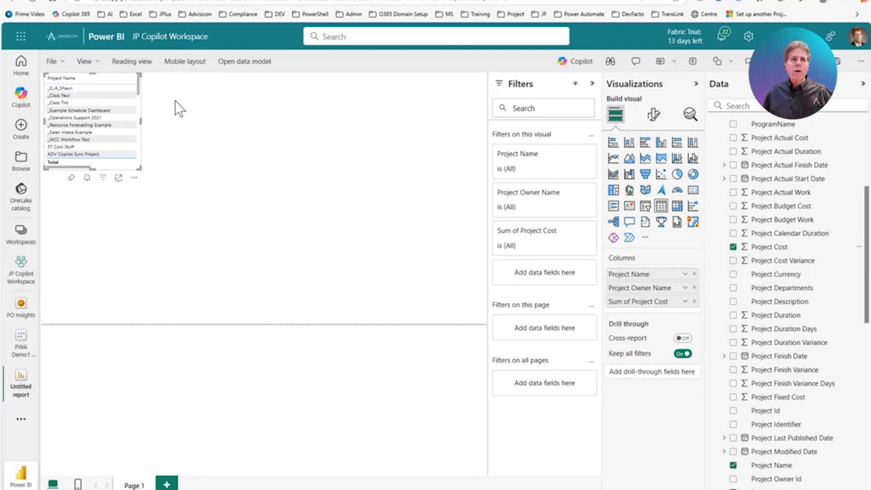
- Enlarge the table visual wider and taller to show all columns and more projects
{"action": "left_click_drag", "start_coordinate": [139, 122], "coordinate": [255, 135]}
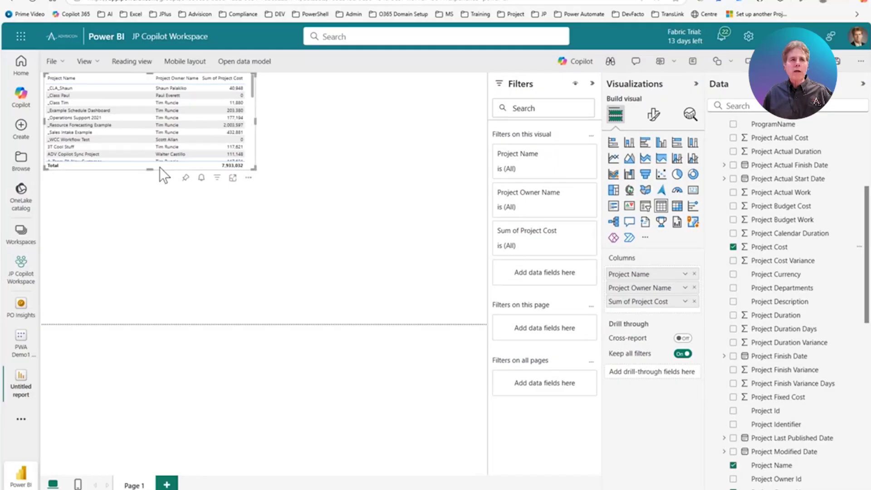
{"action": "left_click_drag", "start_coordinate": [151, 169], "coordinate": [185, 317]}
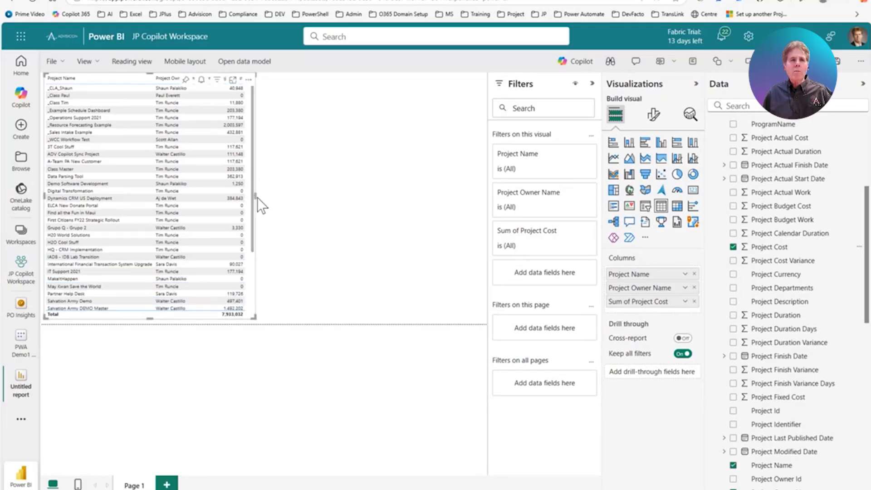
{"action": "left_click_drag", "start_coordinate": [258, 197], "coordinate": [277, 200]}
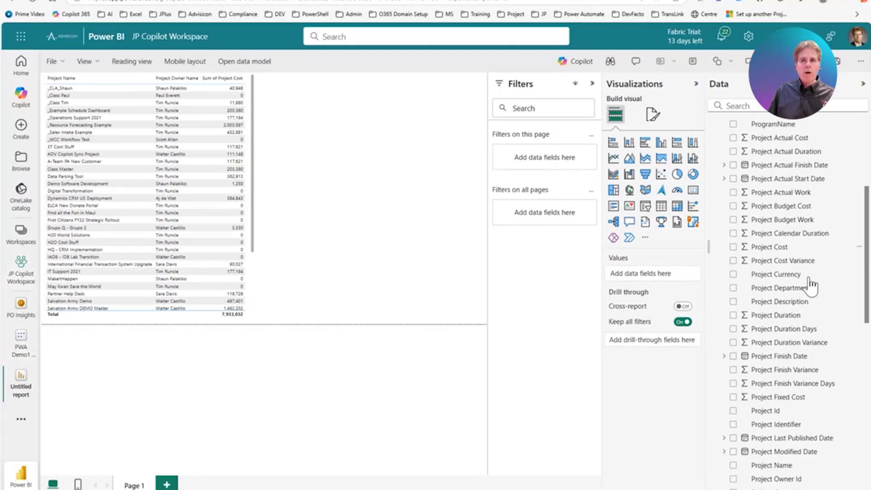
- Discard the untitled table report and open the PWA Demo1 Reports JP4 data model from JP Copilot Workspace
{"action": "left_click", "coordinate": [18, 265]}
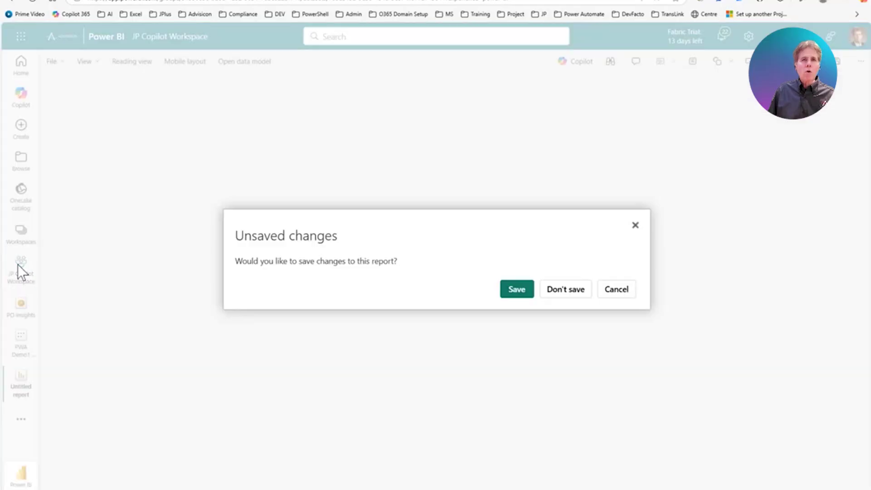
{"action": "left_click", "coordinate": [558, 292]}
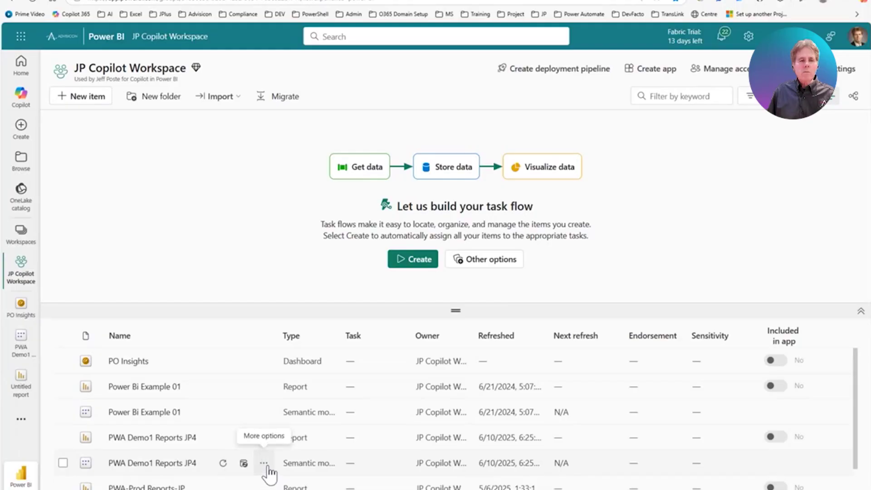
{"action": "left_click", "coordinate": [264, 464]}
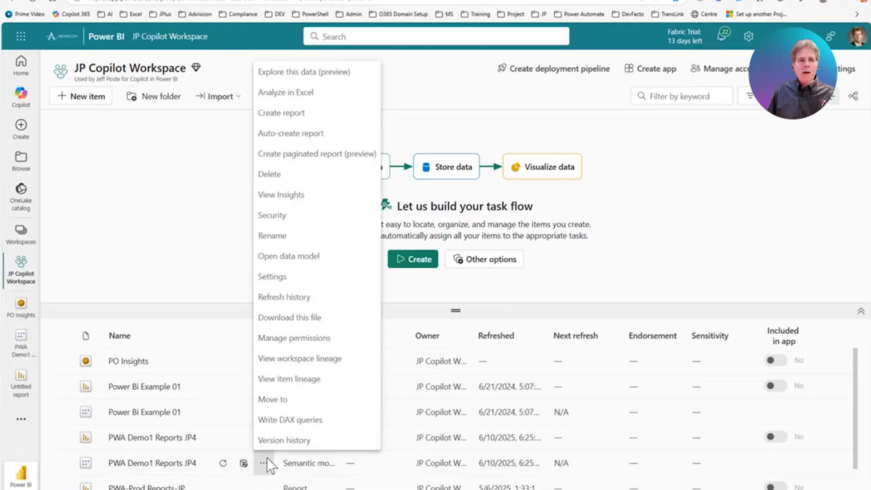
{"action": "left_click", "coordinate": [274, 256]}
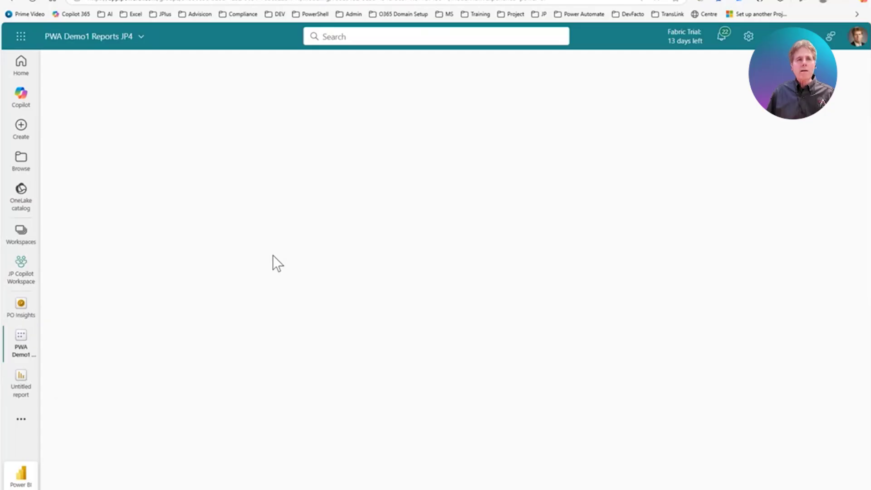